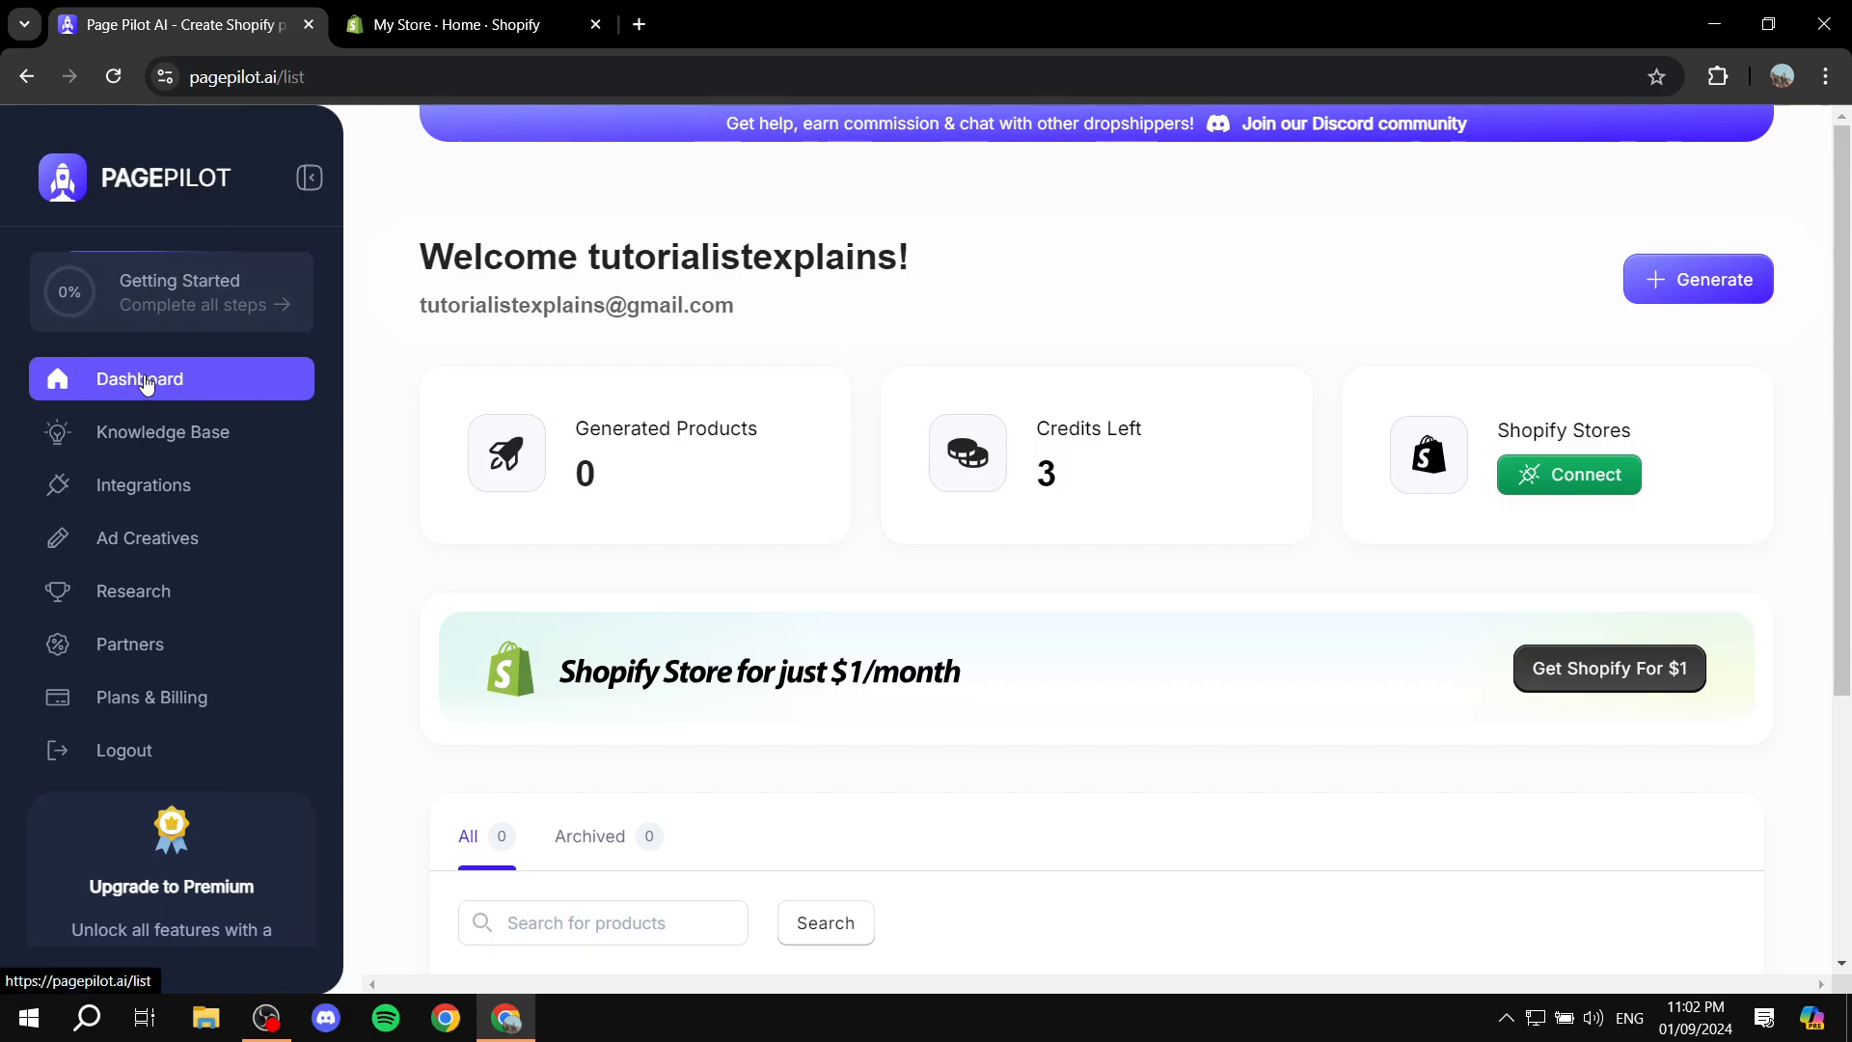
# - Start a new Shopify store connection from the dashboard and locate the Website URL field in the connection form
pyautogui.moveTo(1490, 433); pyautogui.dragTo(1670, 425)
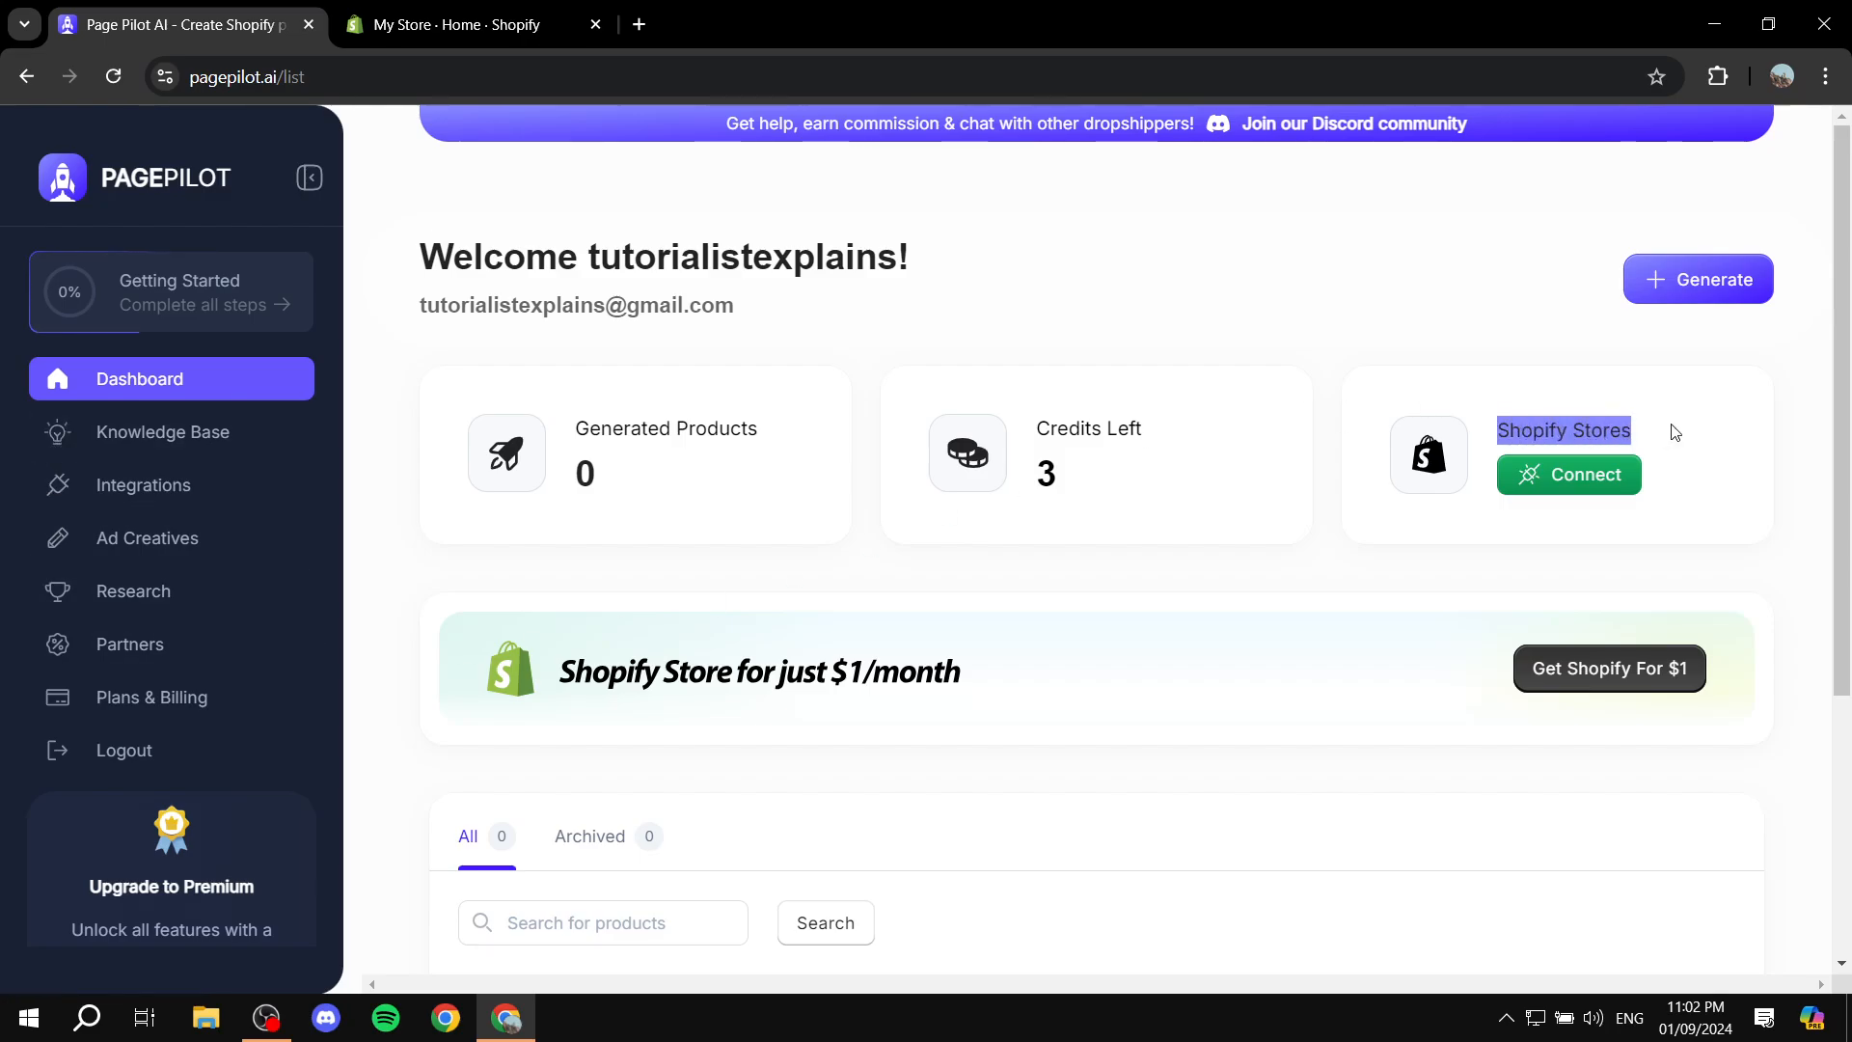
pyautogui.click(1670, 426)
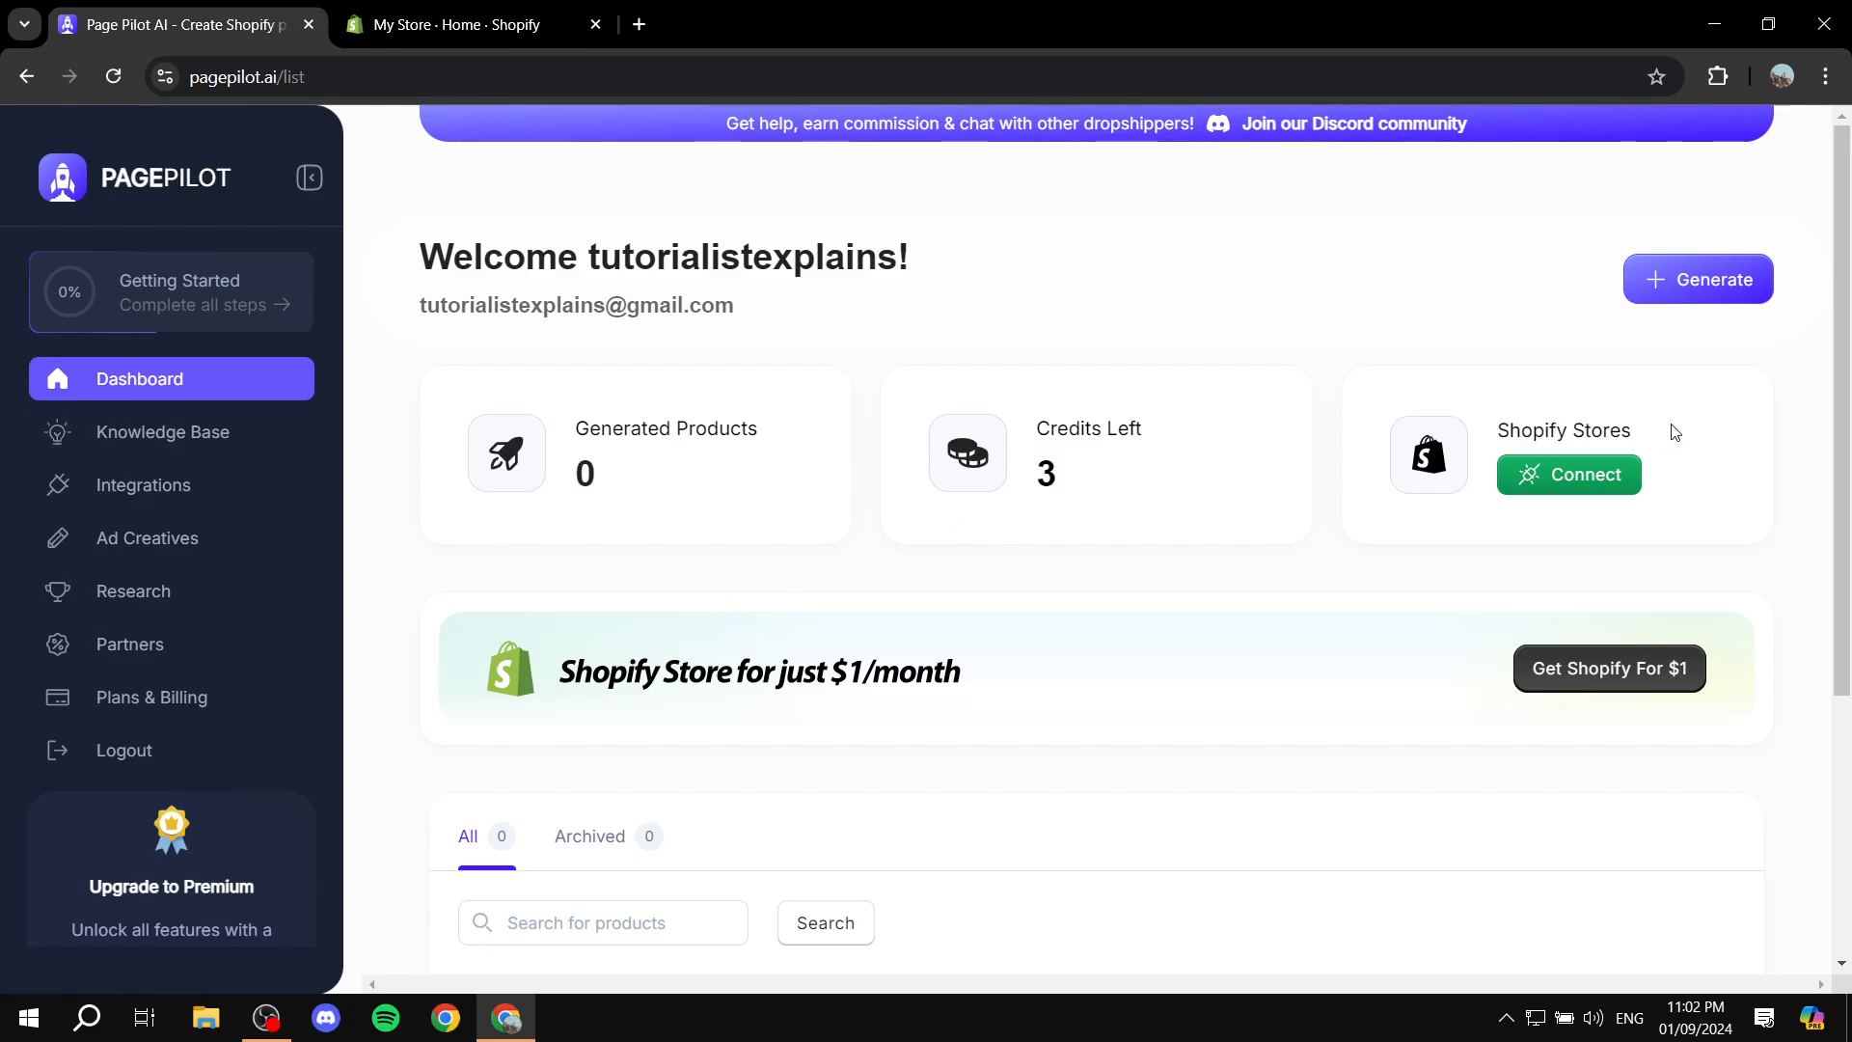
pyautogui.click(1525, 475)
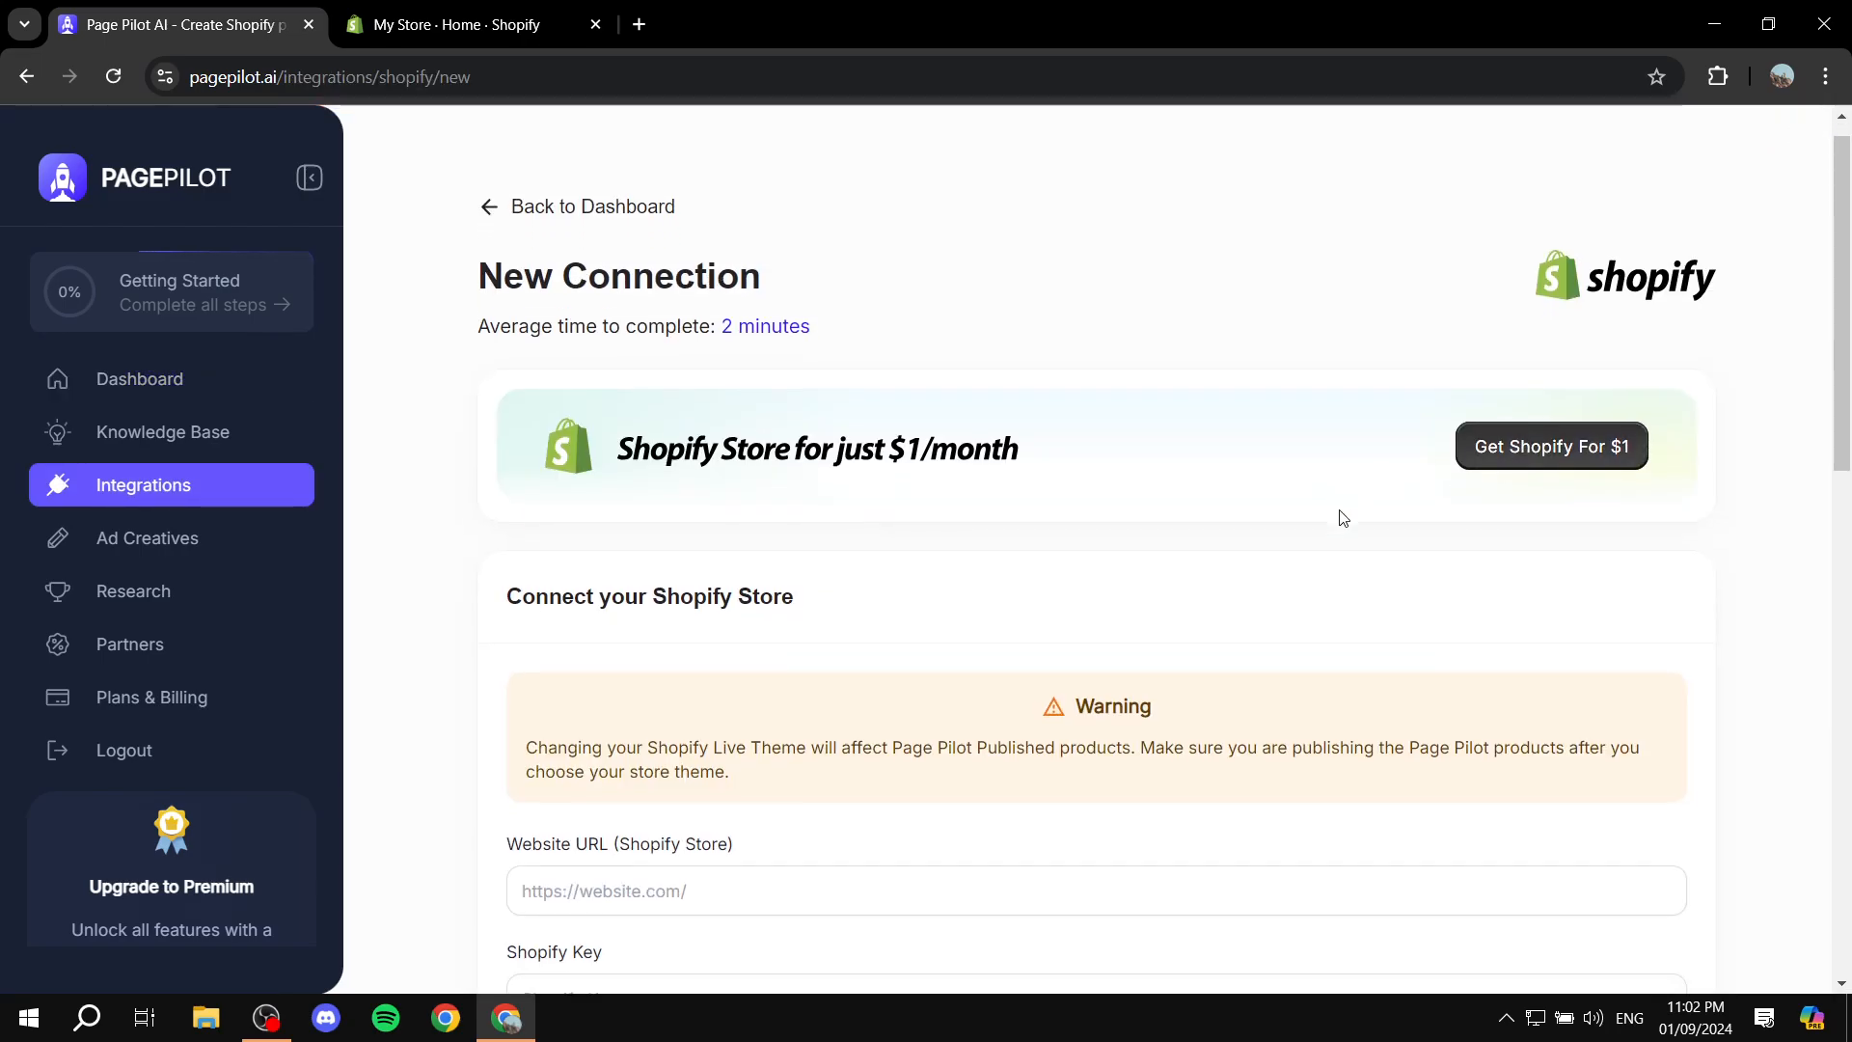
pyautogui.scroll(-5, 777, 514)
pyautogui.scroll(1, 883, 415)
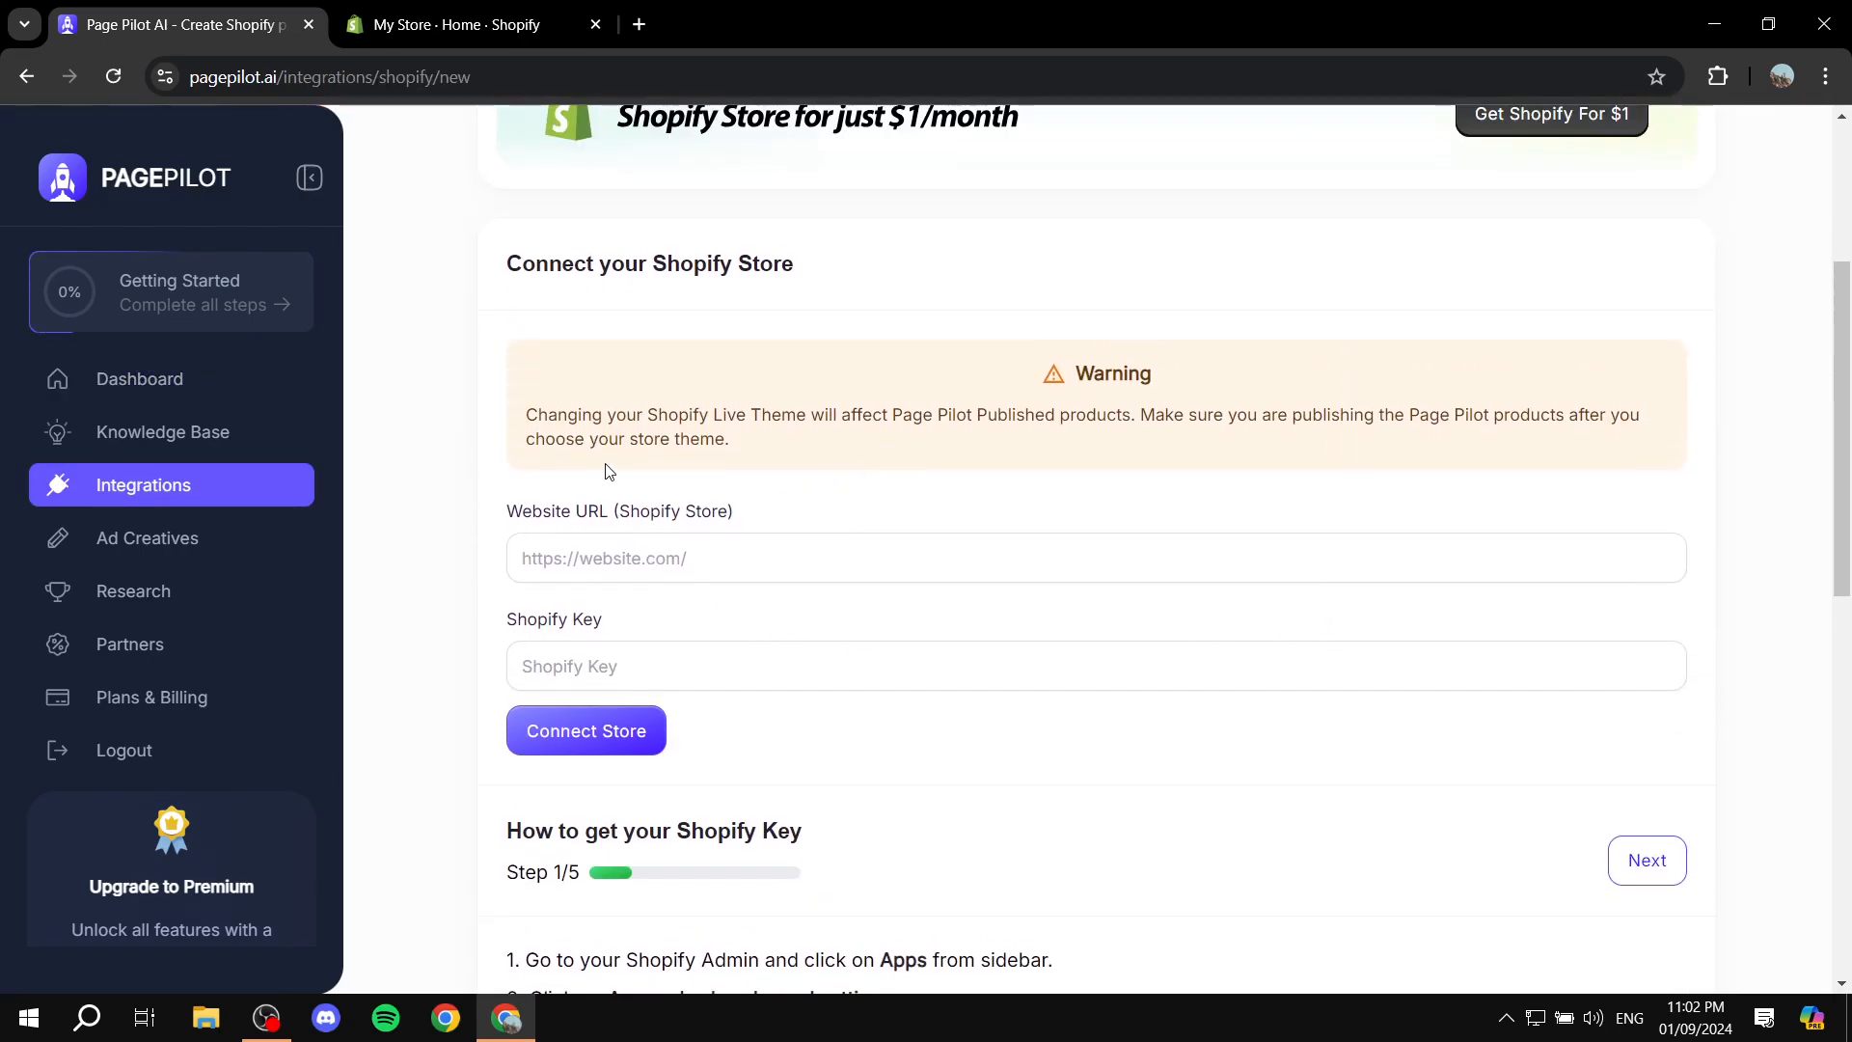
pyautogui.moveTo(503, 511); pyautogui.dragTo(768, 511)
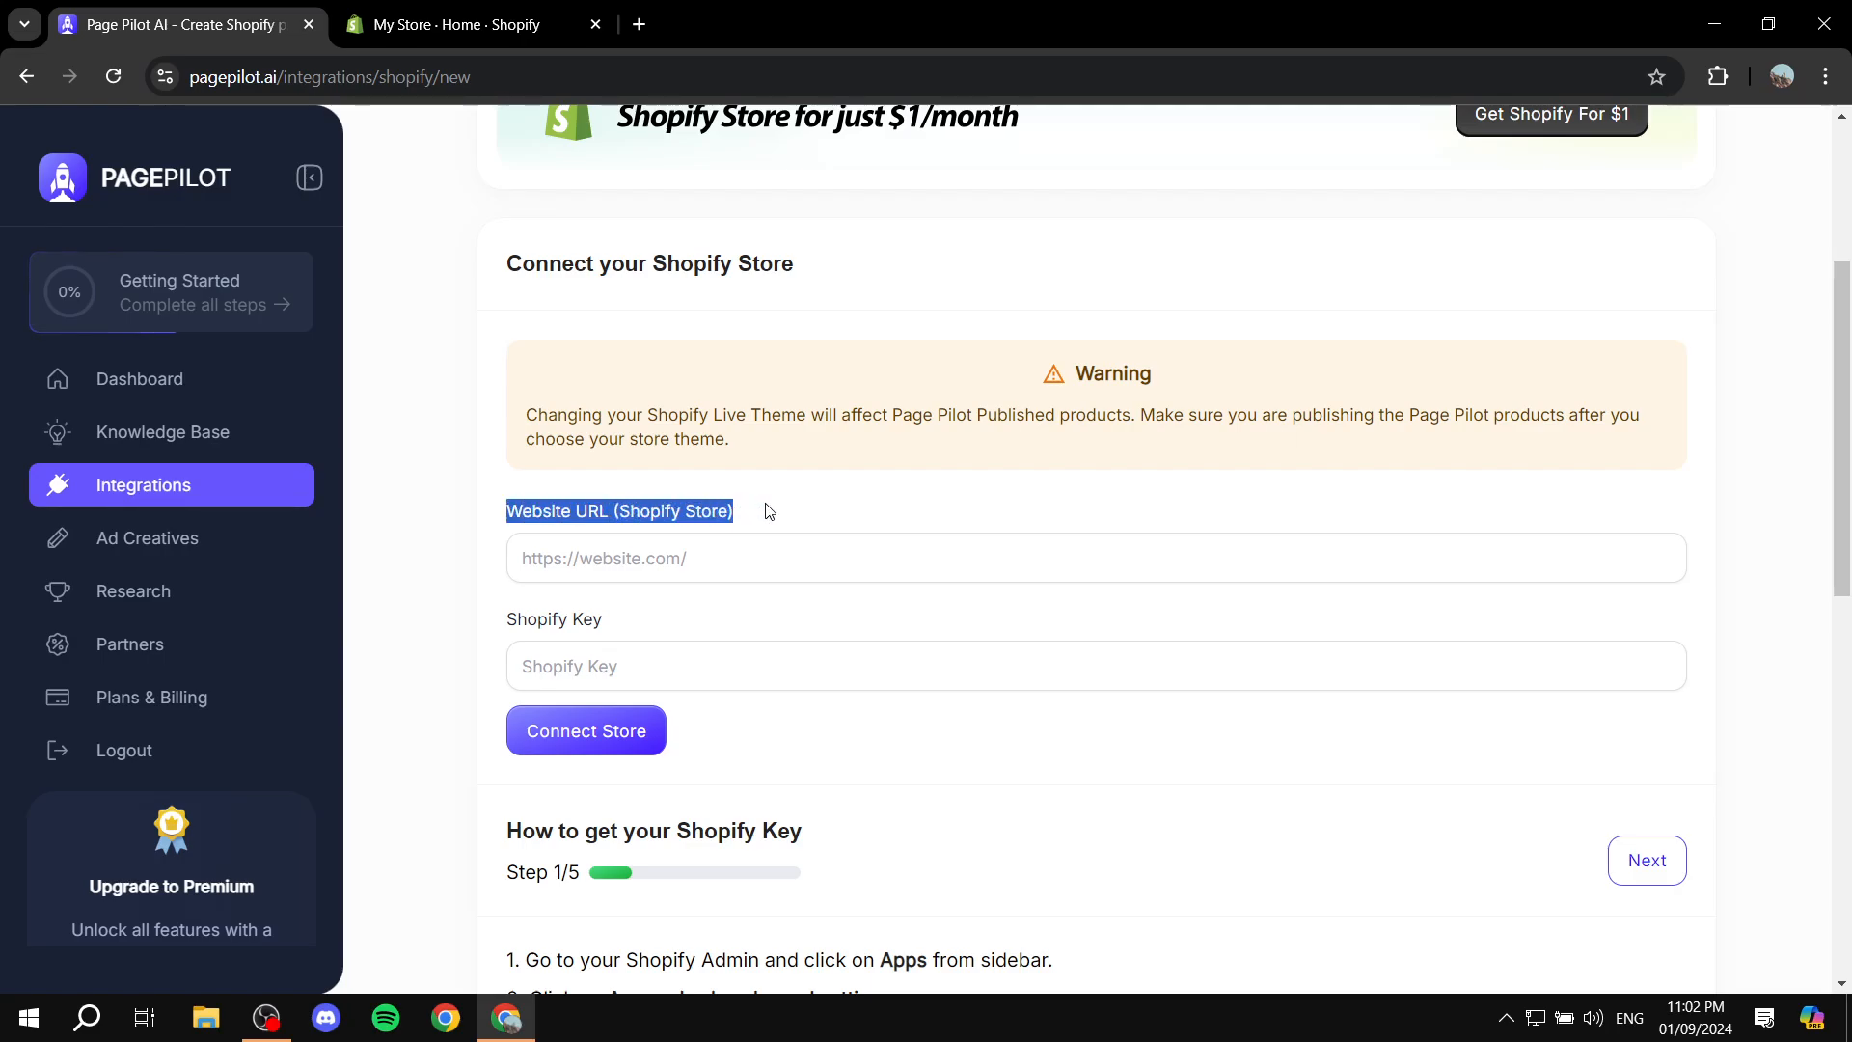
pyautogui.click(769, 512)
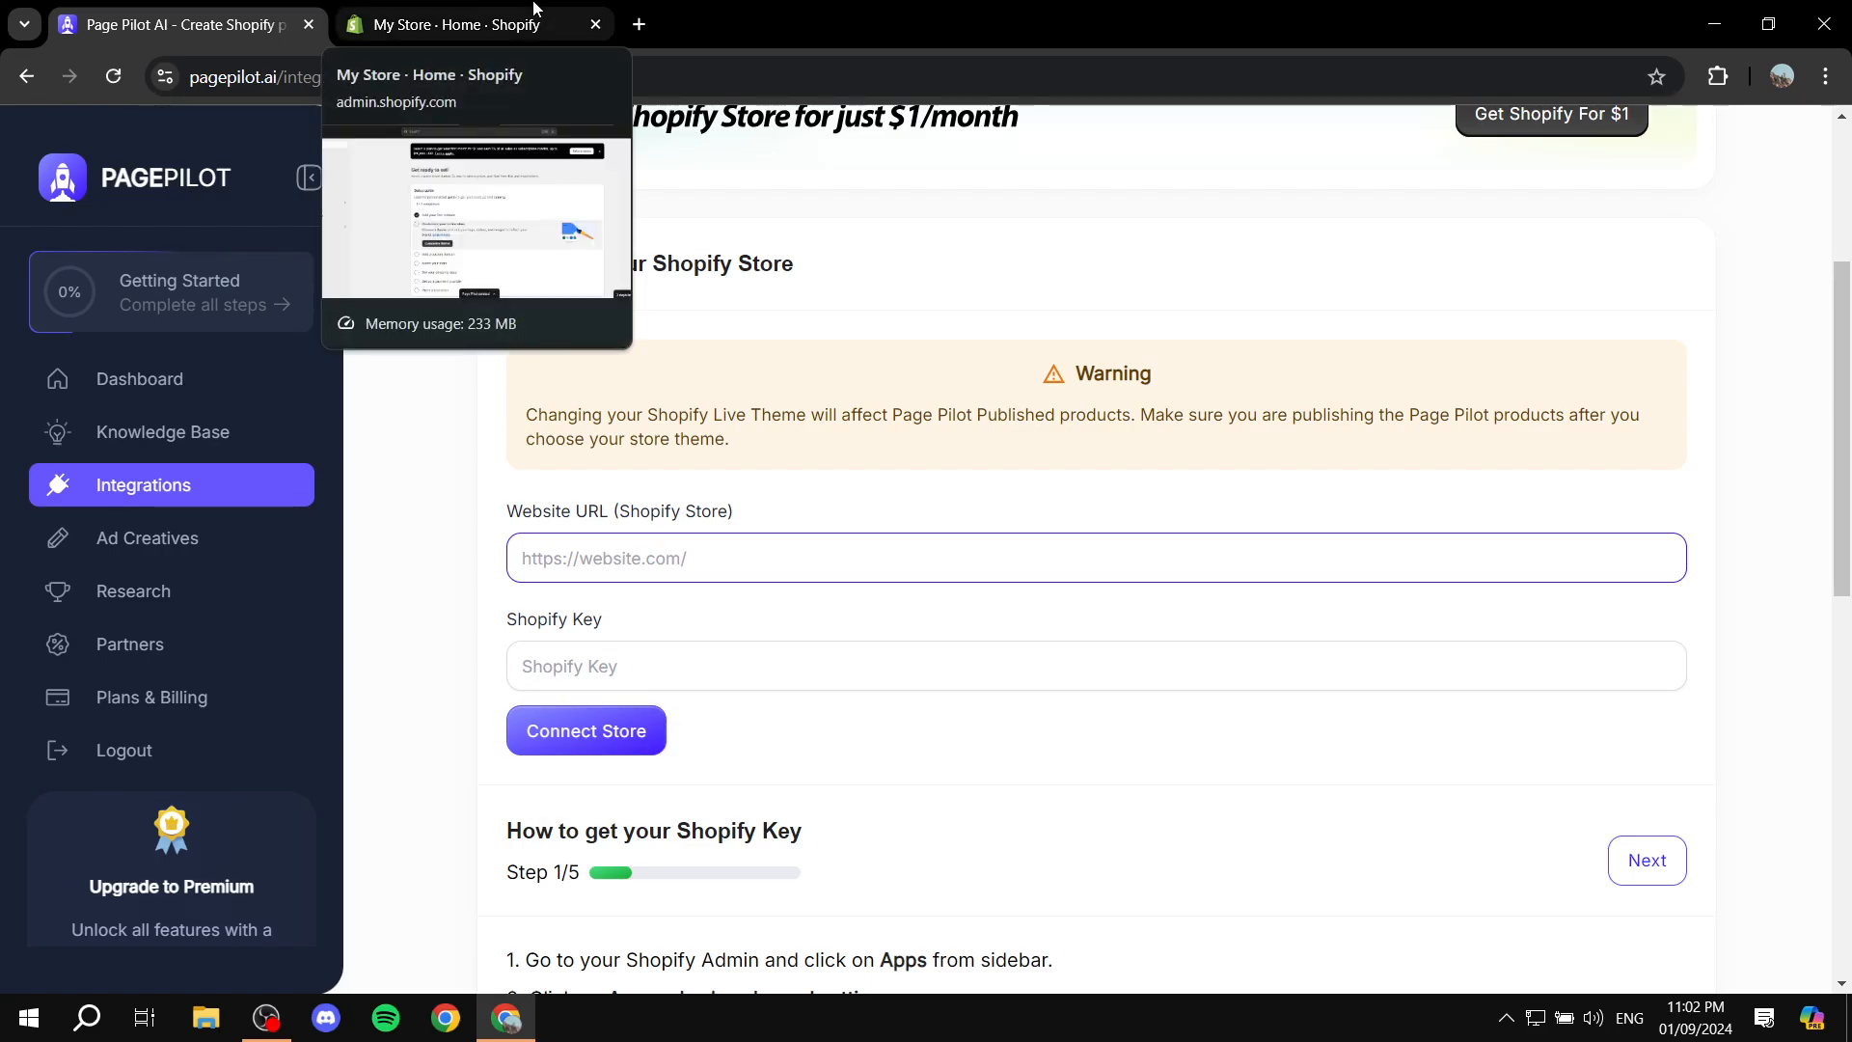
pyautogui.click(469, 20)
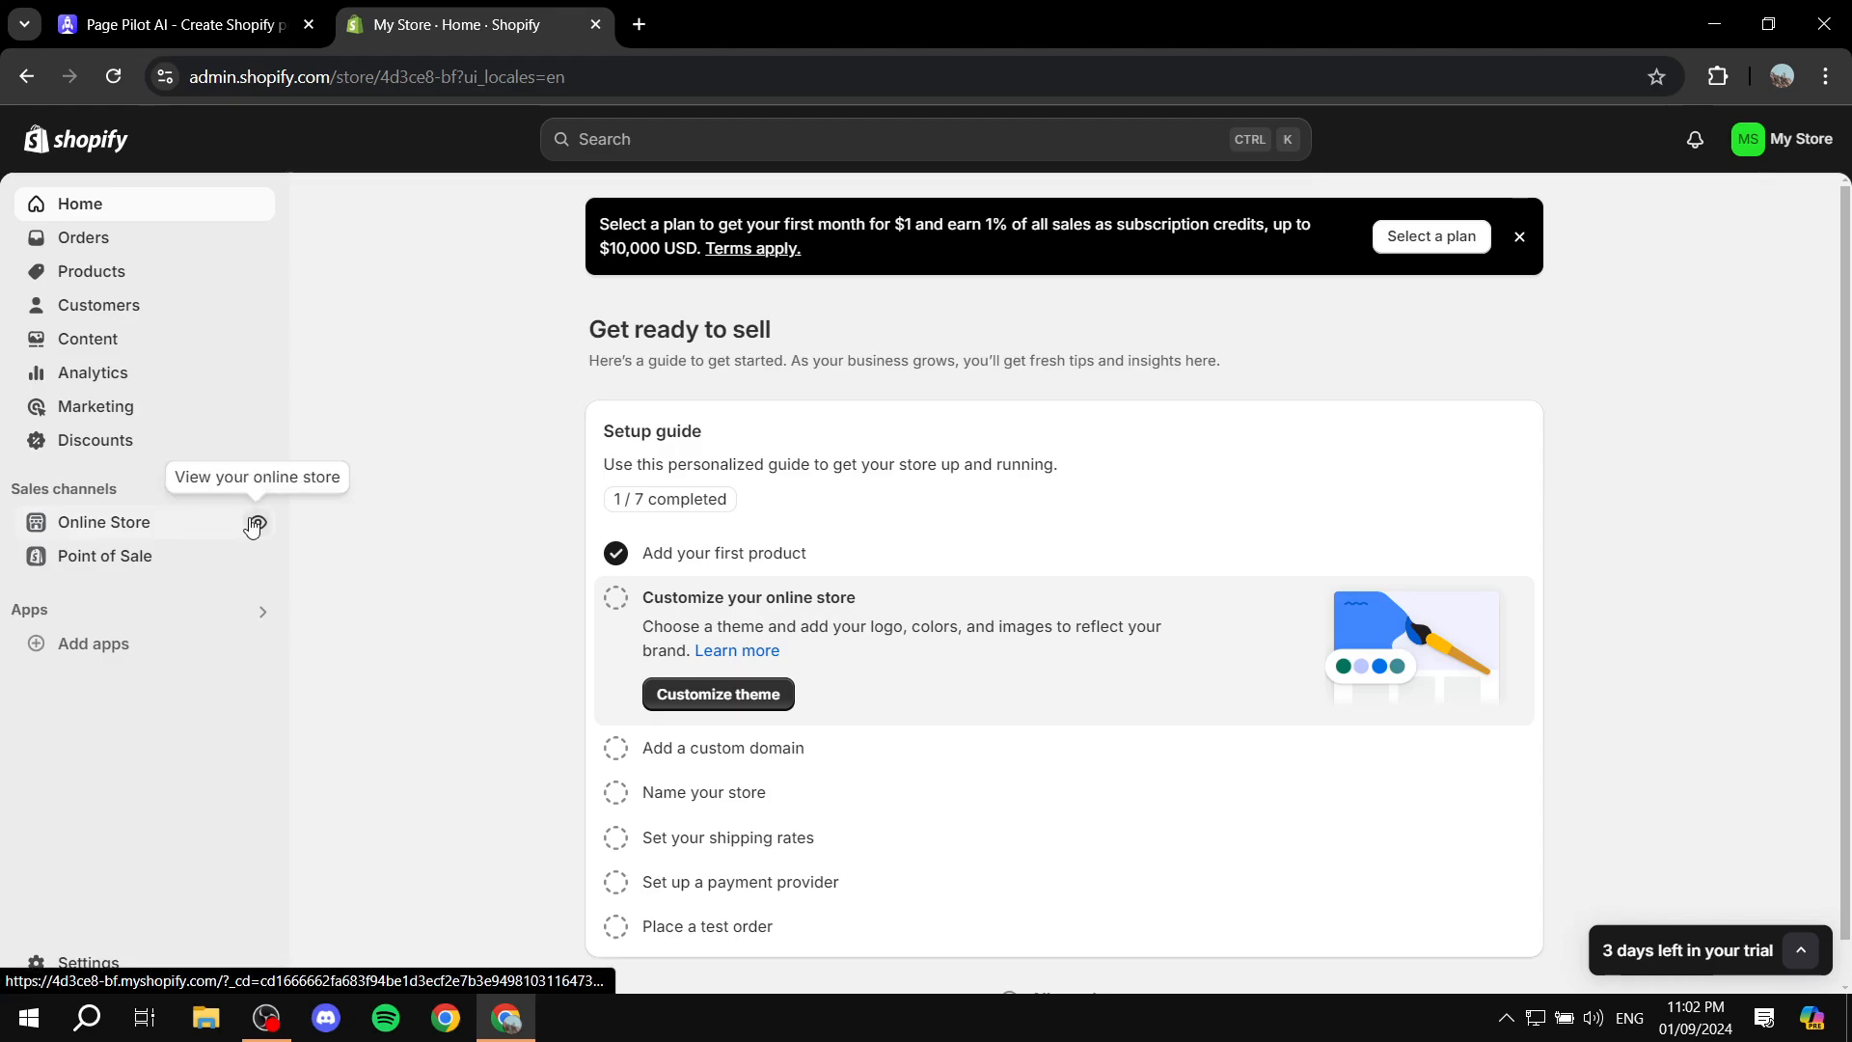
pyautogui.click(259, 526)
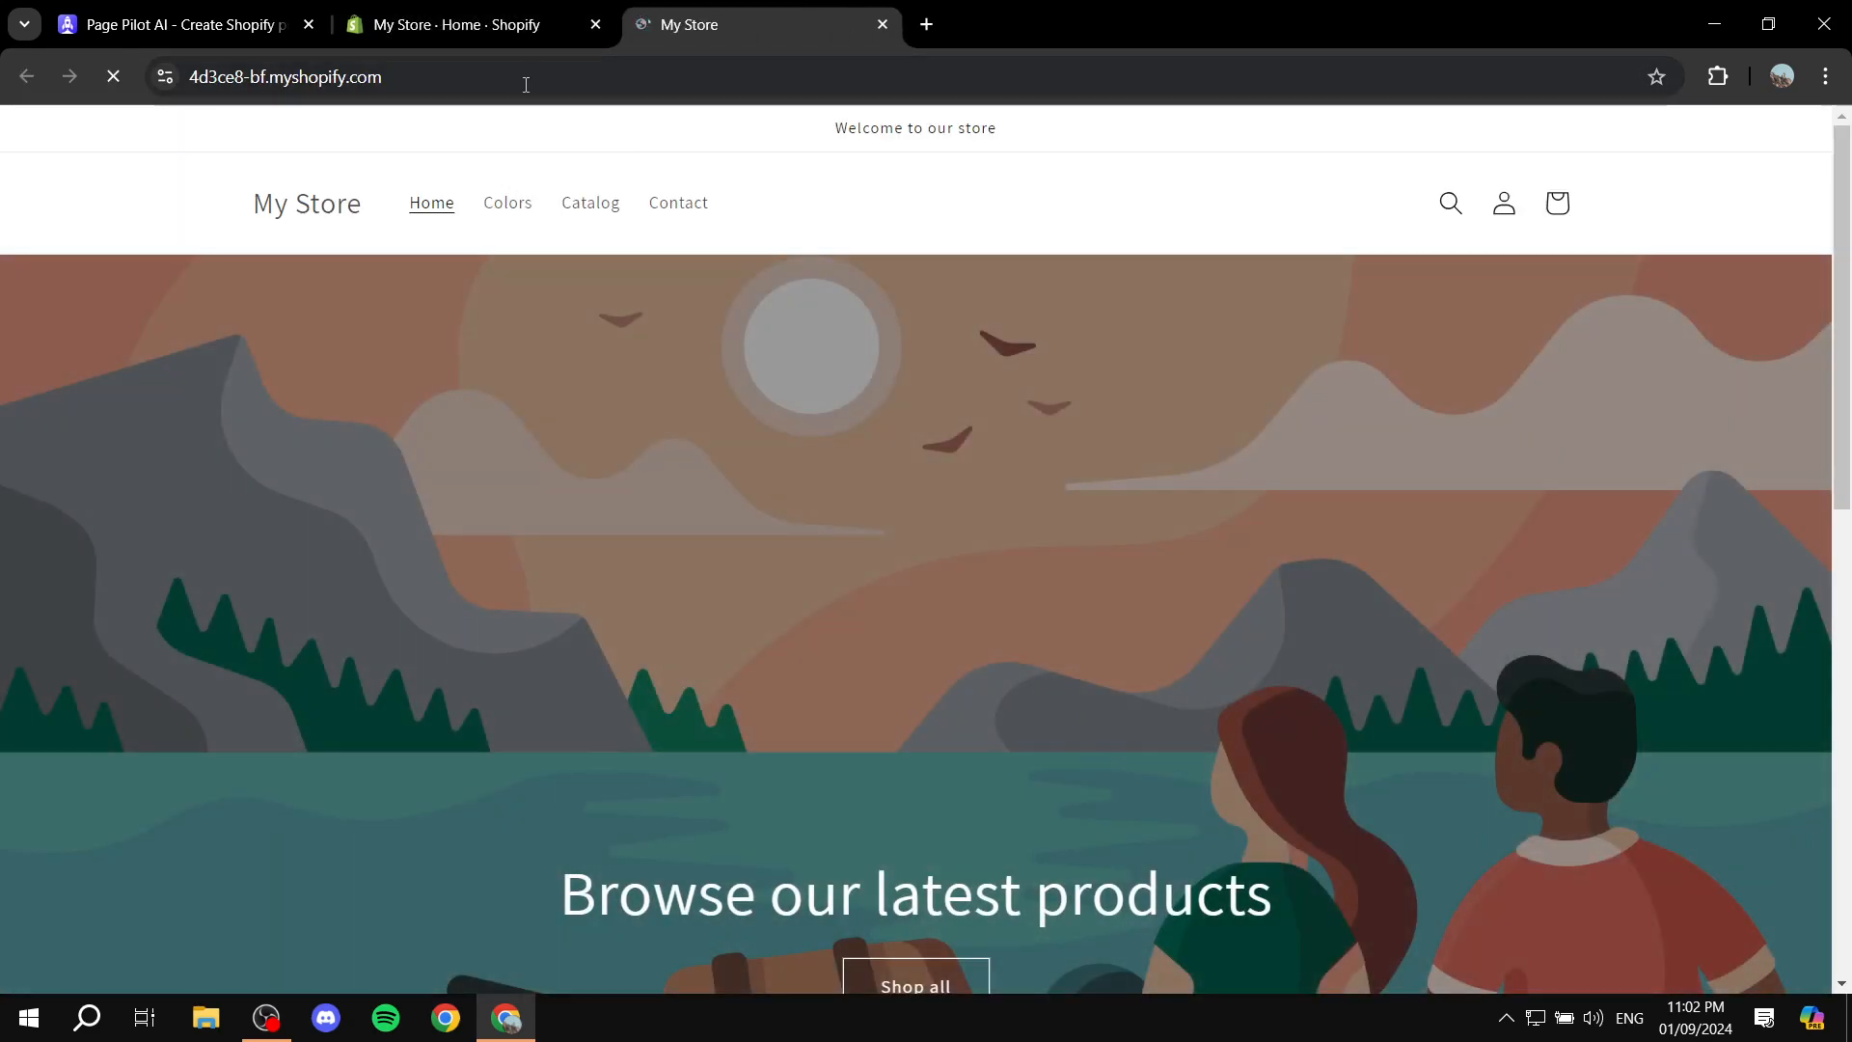
pyautogui.click(526, 74)
pyautogui.hotkey('ctrl', 'c')
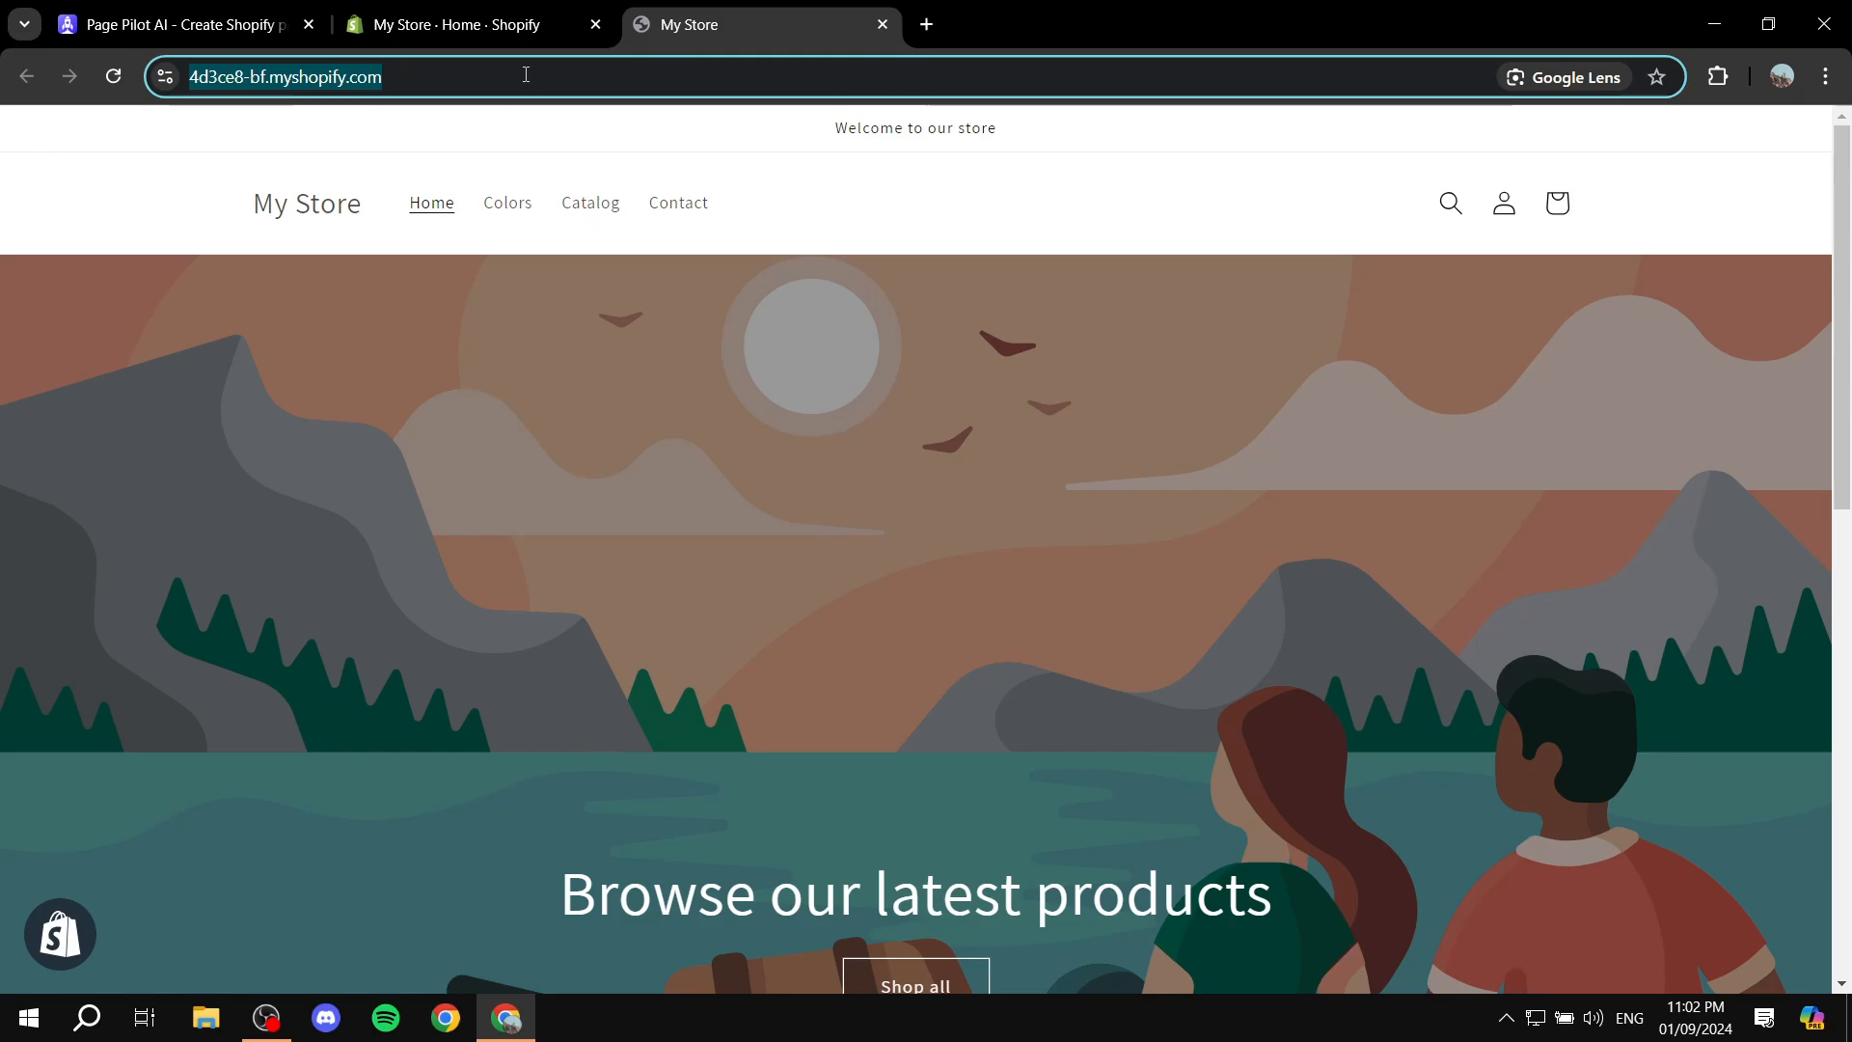
pyautogui.click(883, 24)
pyautogui.click(174, 8)
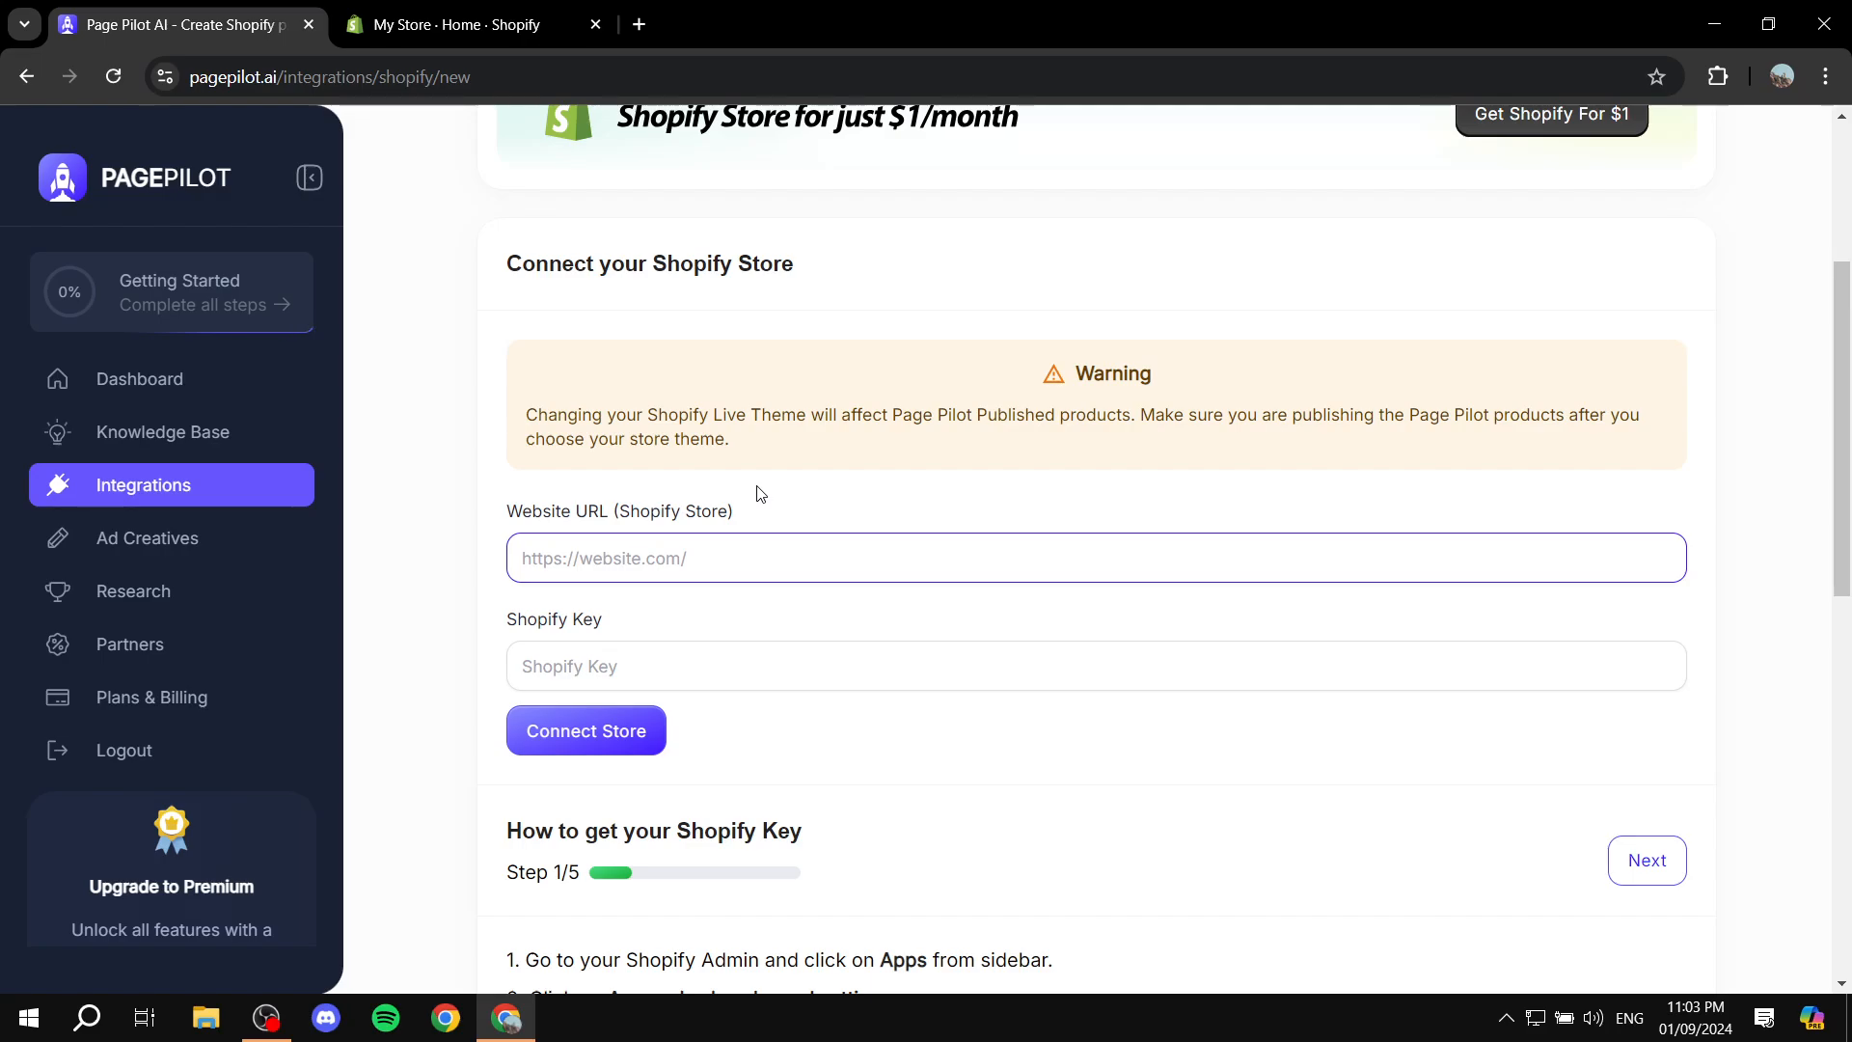
pyautogui.hotkey('ctrl', 'v')
pyautogui.click(466, 563)
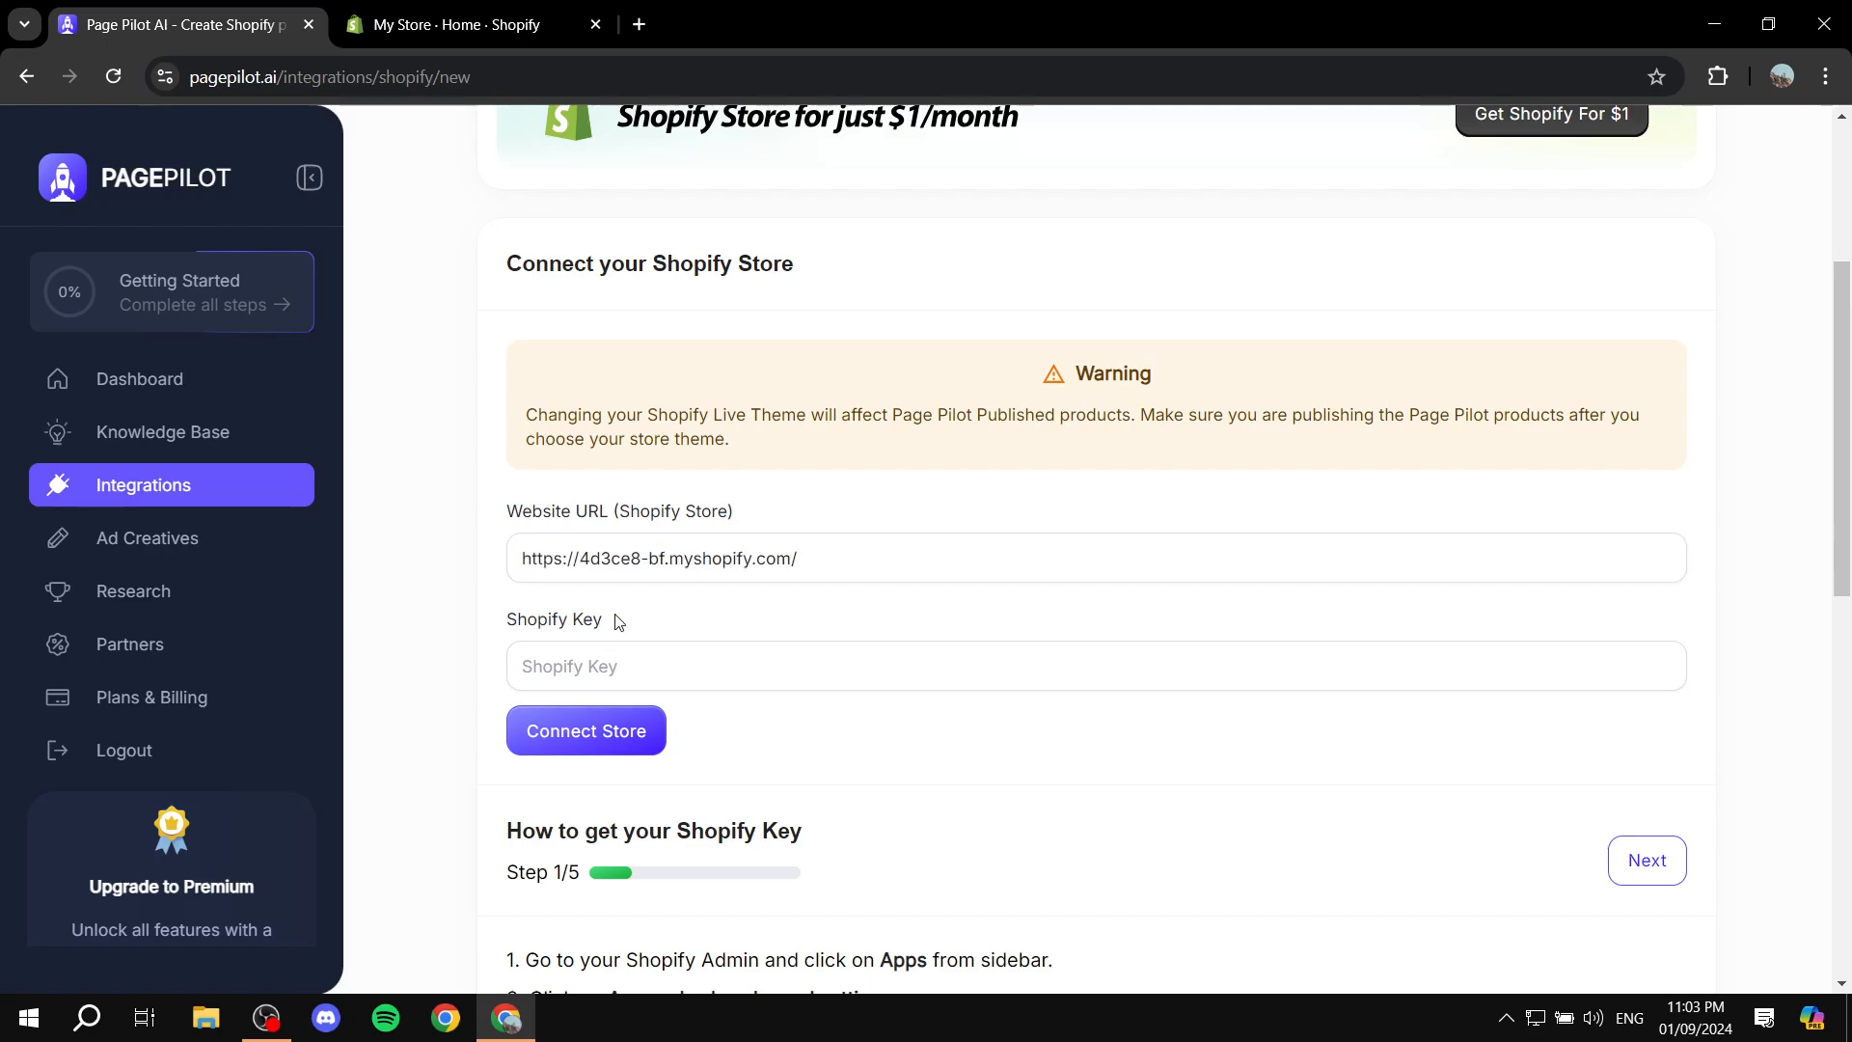
# - Switch to the Shopify admin and open the app development page in the app and sales channel settings
pyautogui.click(425, 7)
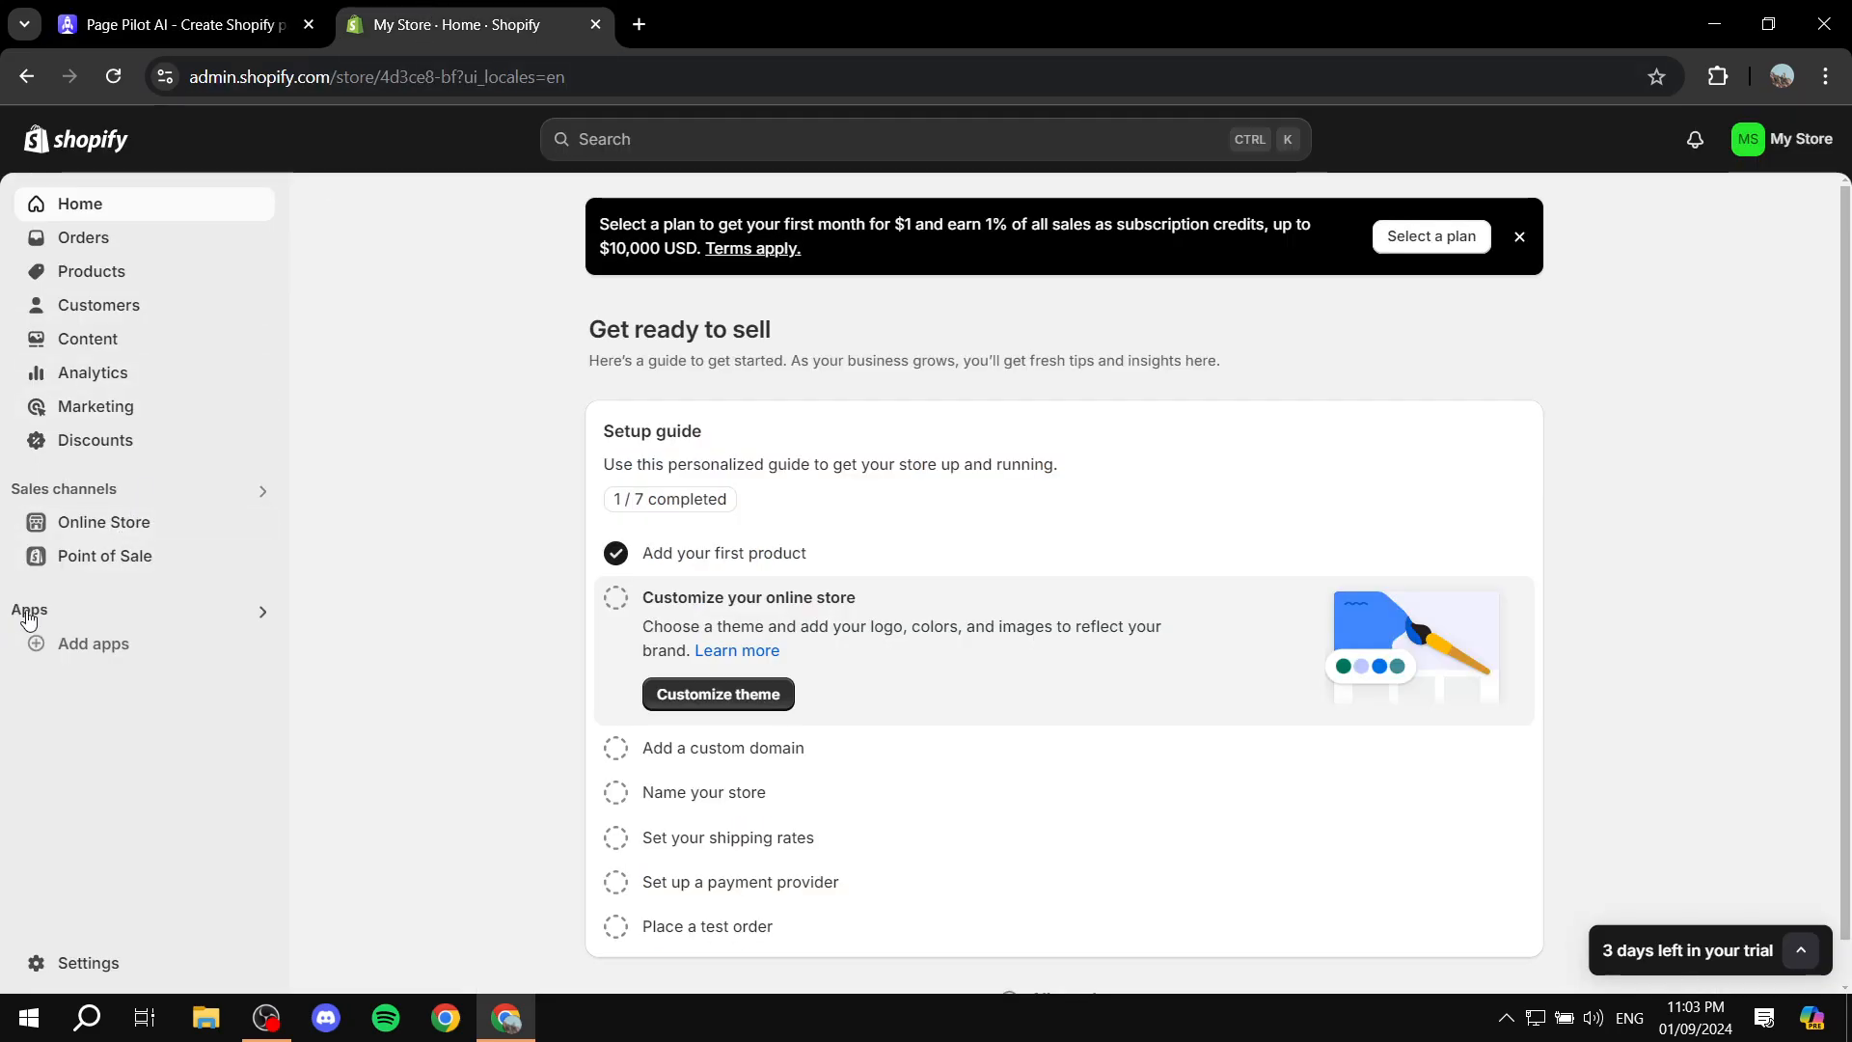
pyautogui.click(80, 613)
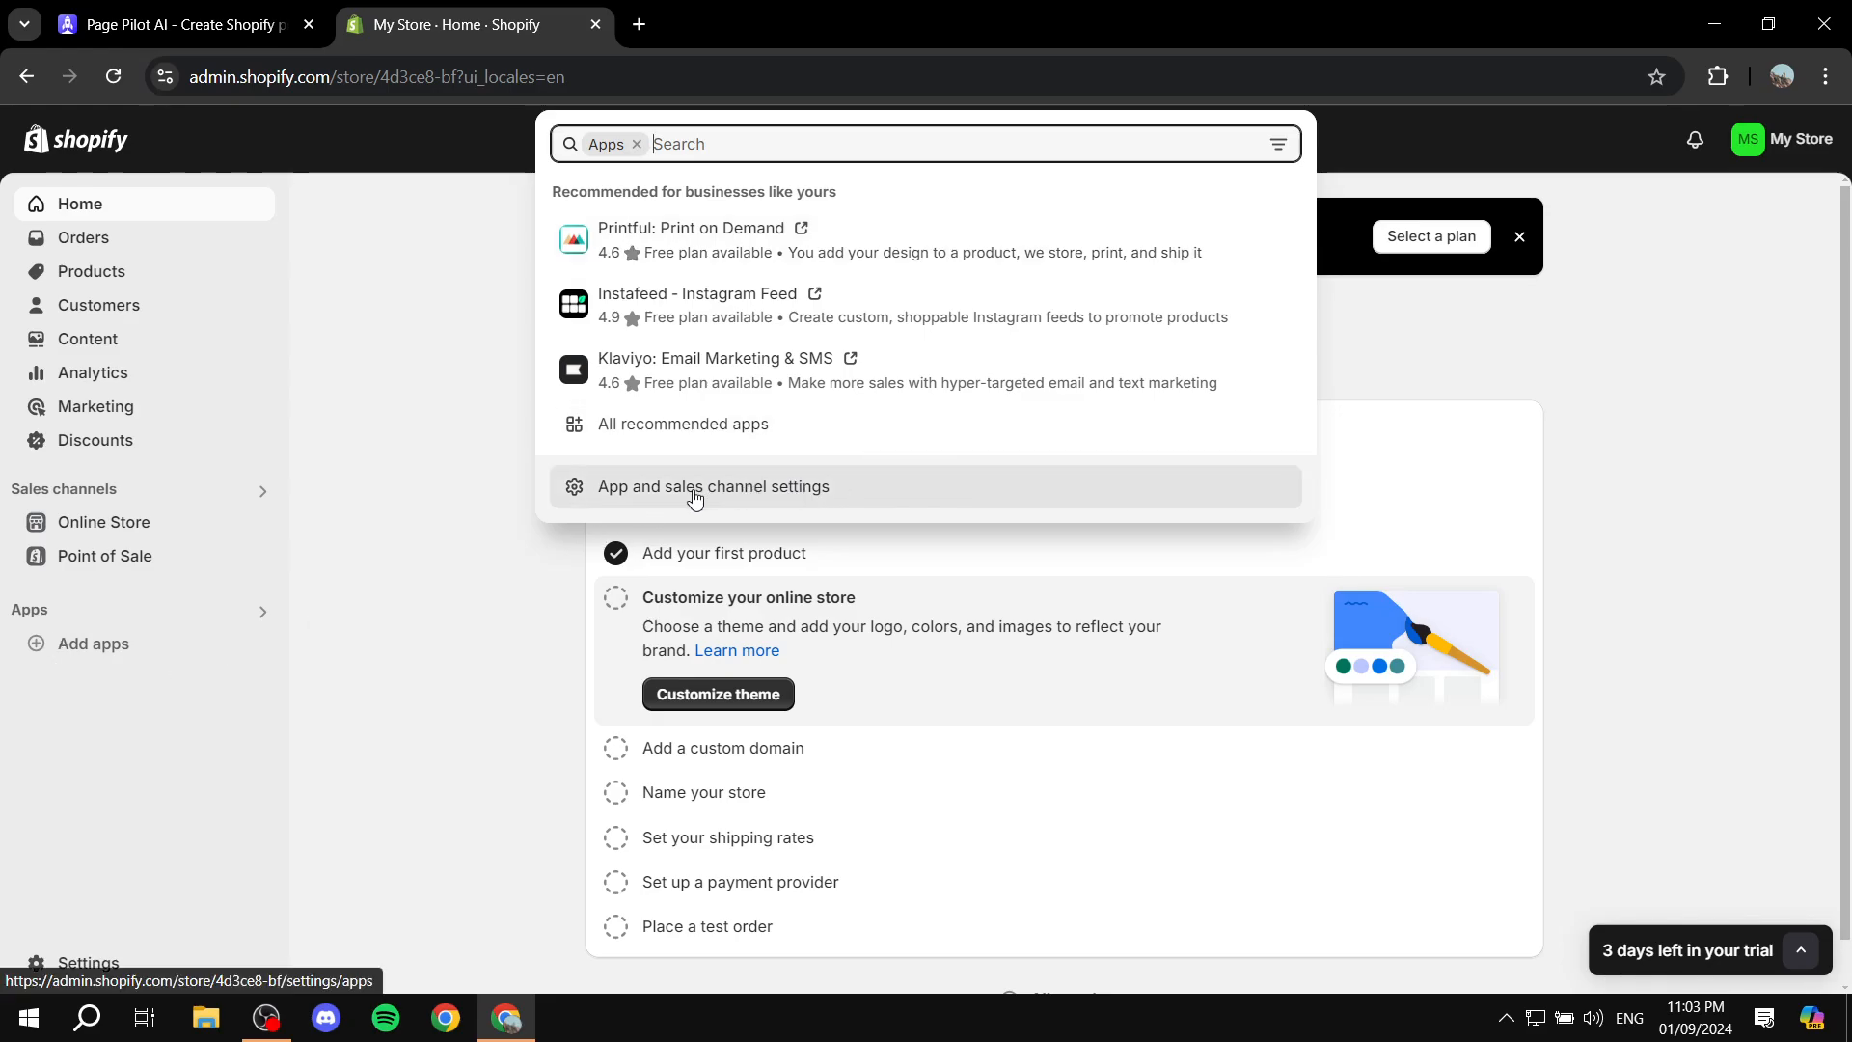
pyautogui.click(859, 495)
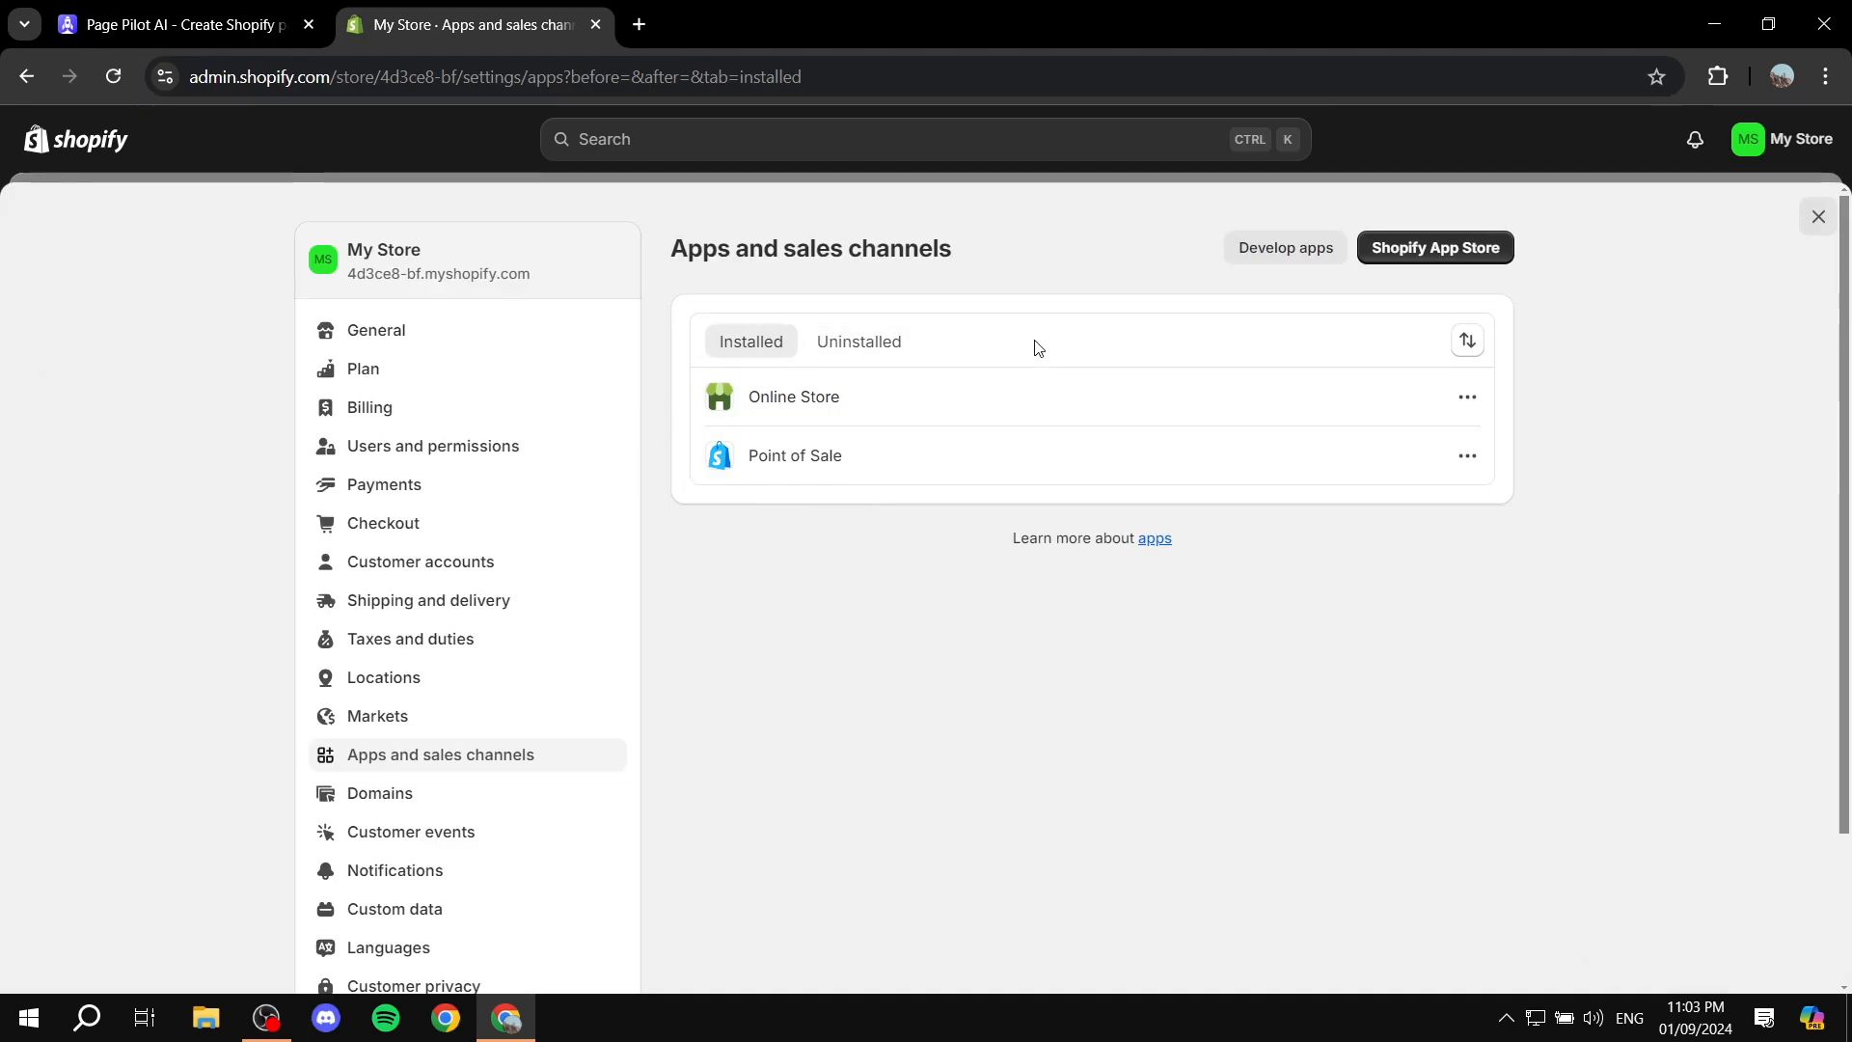
pyautogui.click(1287, 253)
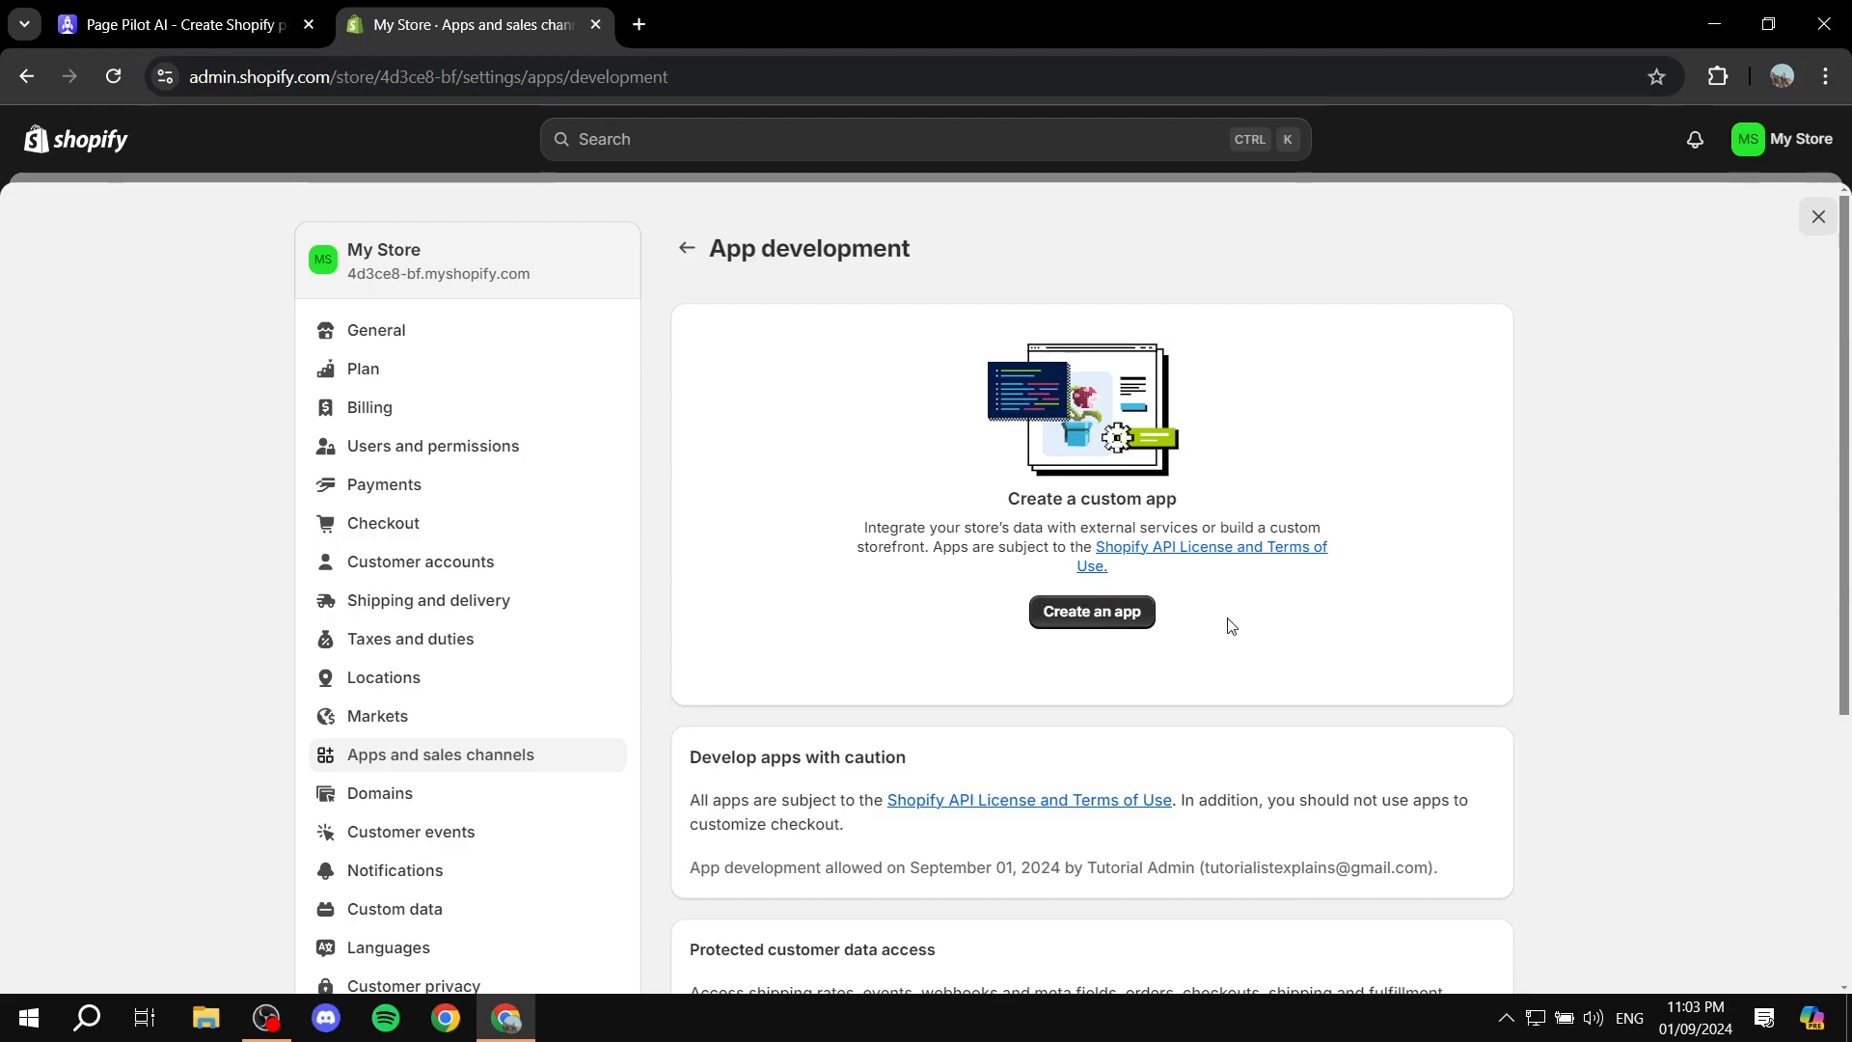
# - Create a custom app named Page Pilot, keeping the default app developer
pyautogui.click(1124, 612)
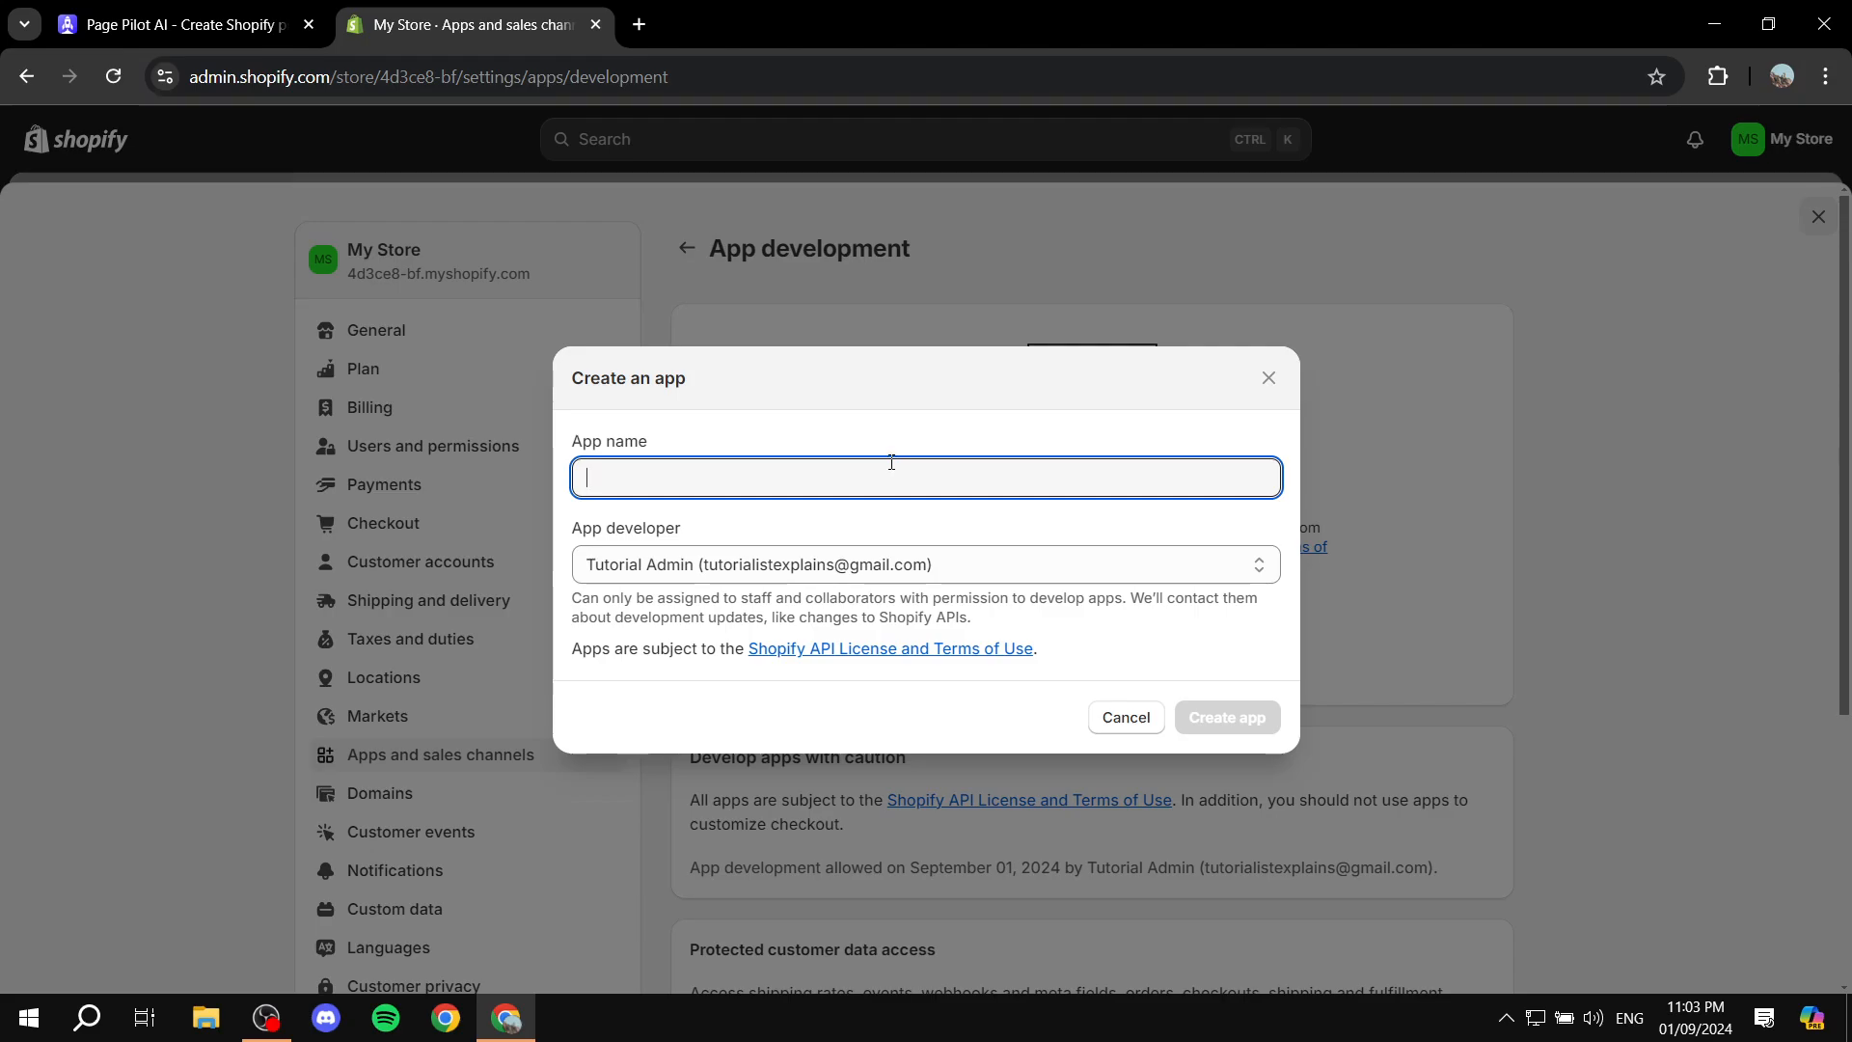
pyautogui.write('Page Pilot')
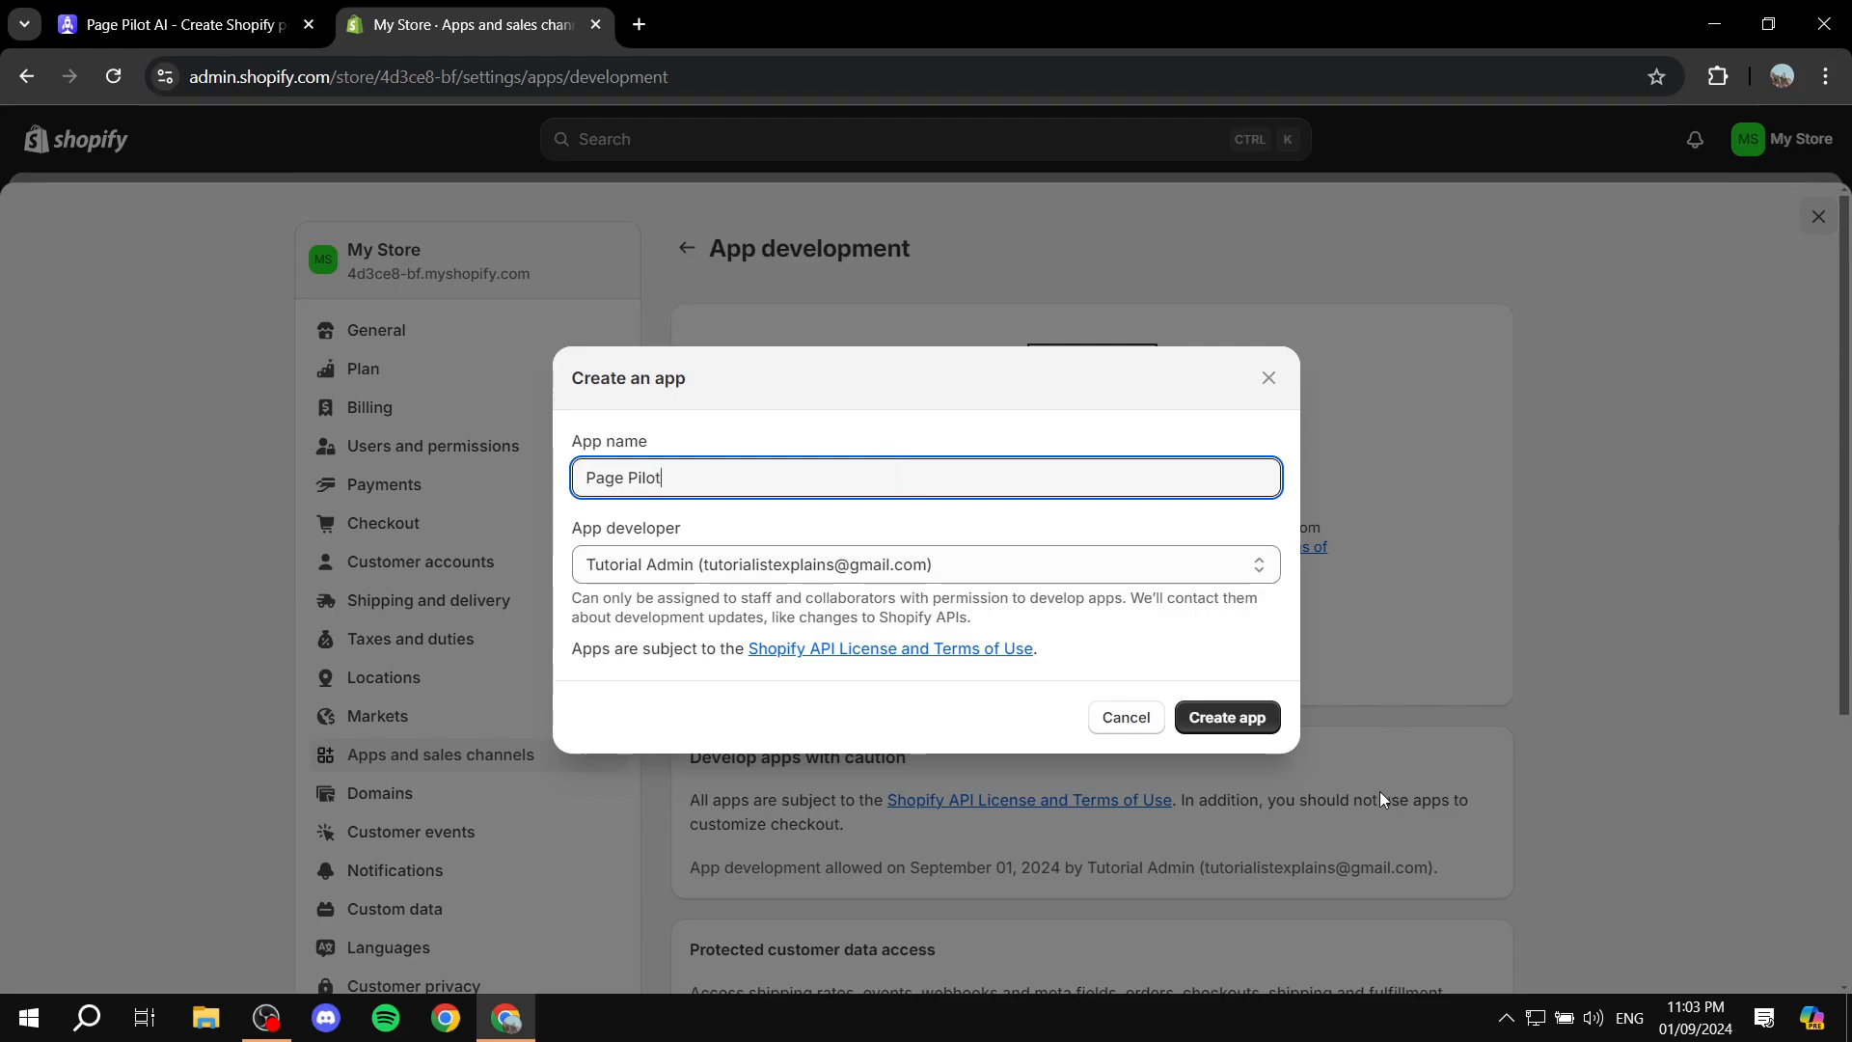
pyautogui.click(1254, 718)
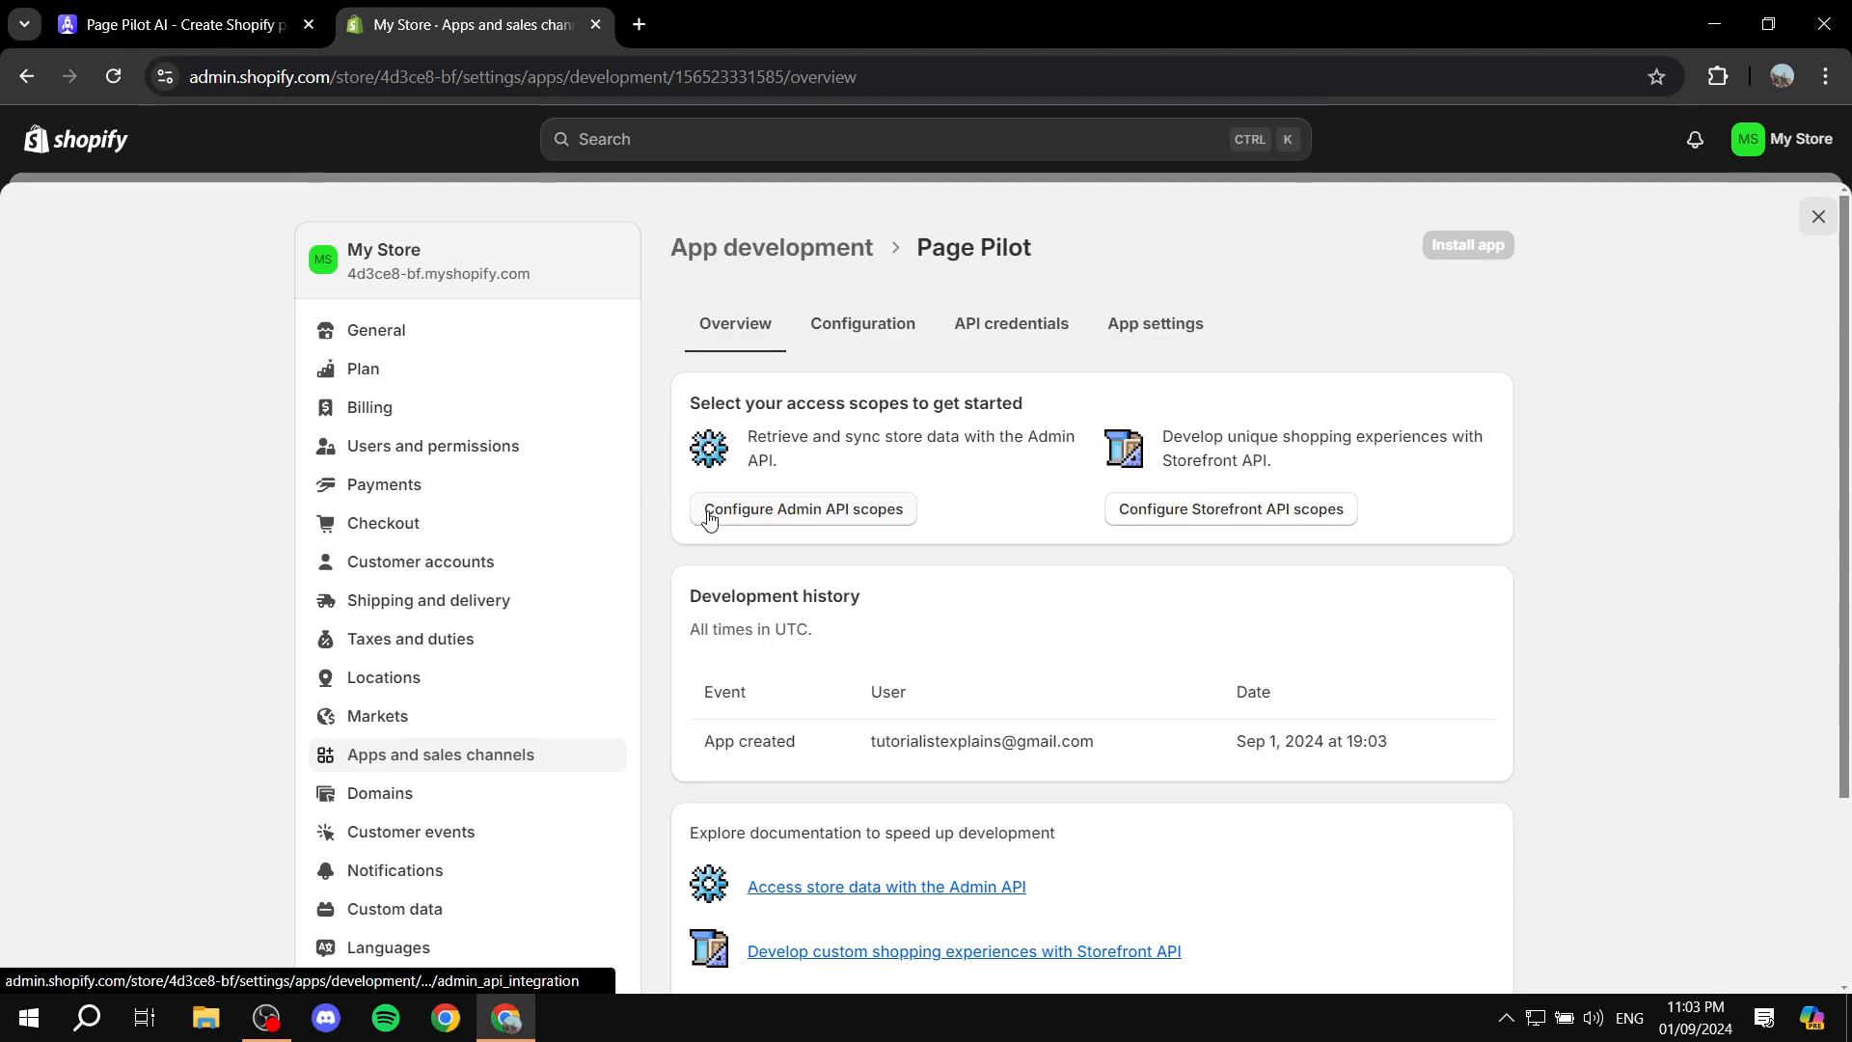
# - Configure the app's Admin API scopes by filtering for Write_products and enabling write_products together with read_products
pyautogui.click(874, 517)
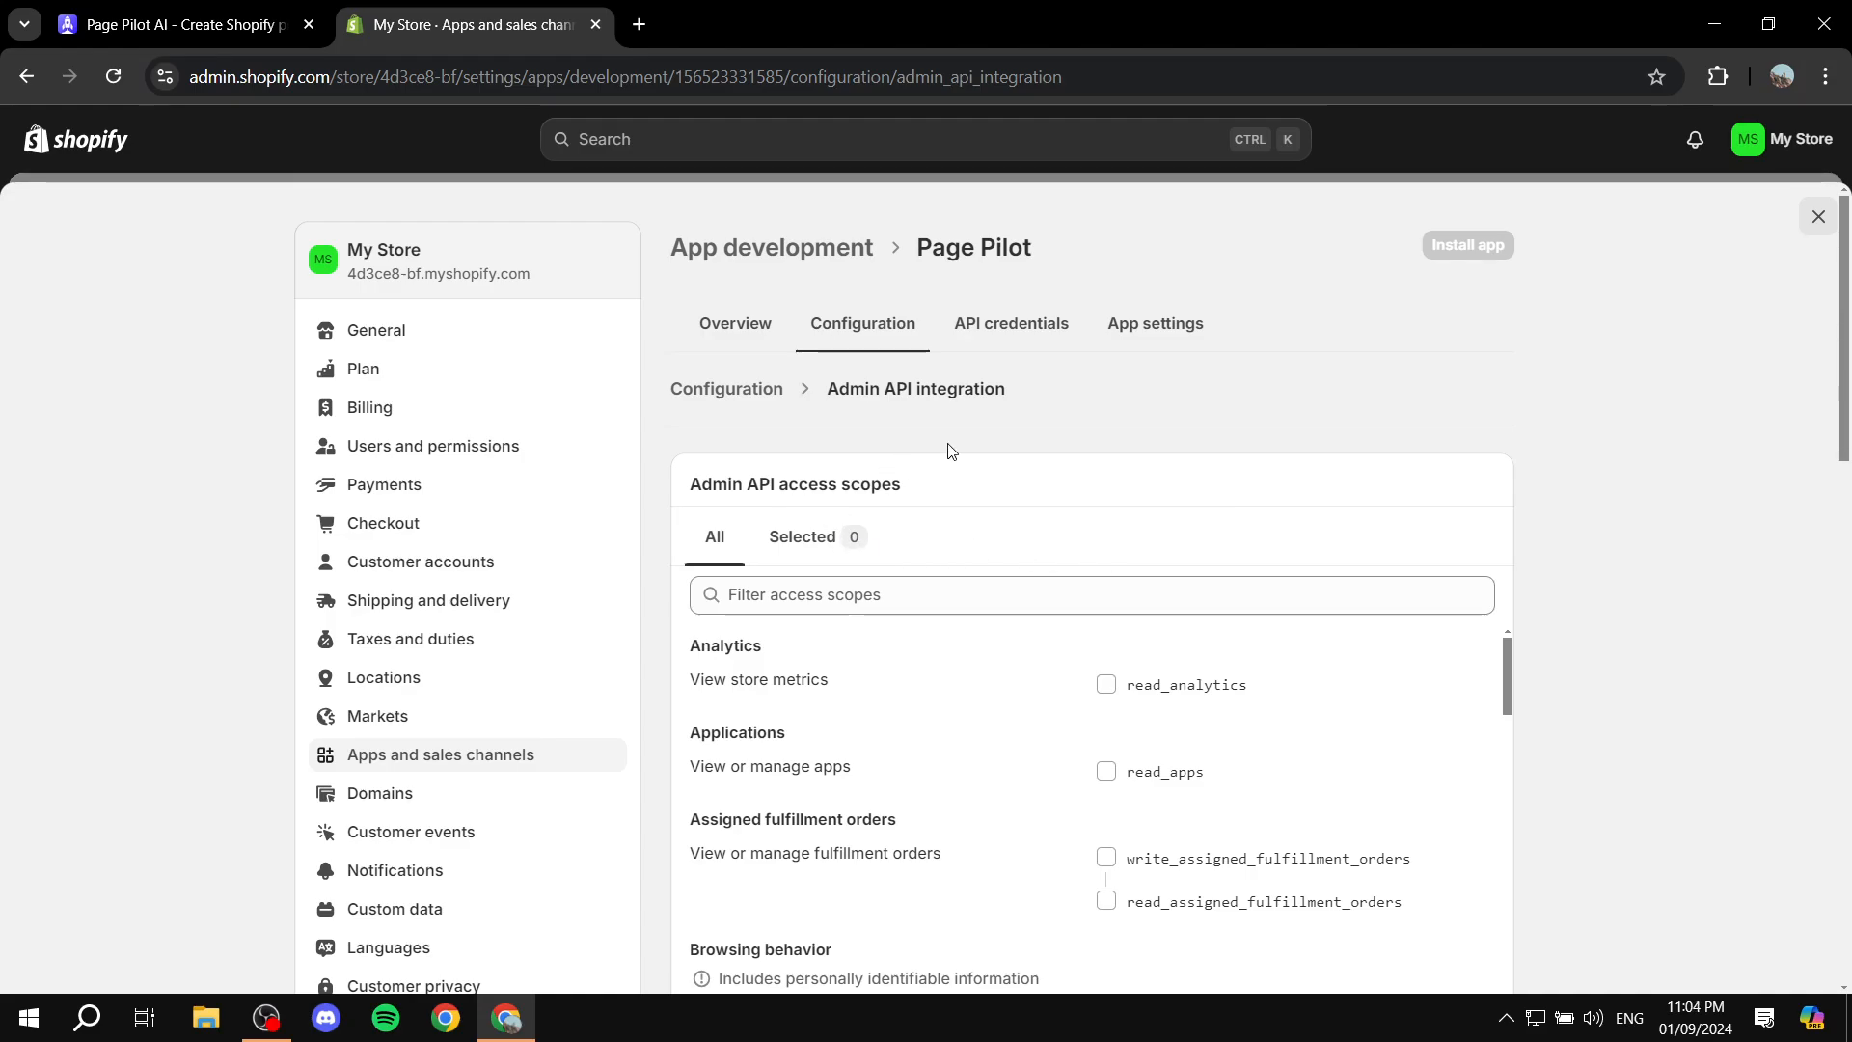
pyautogui.click(989, 588)
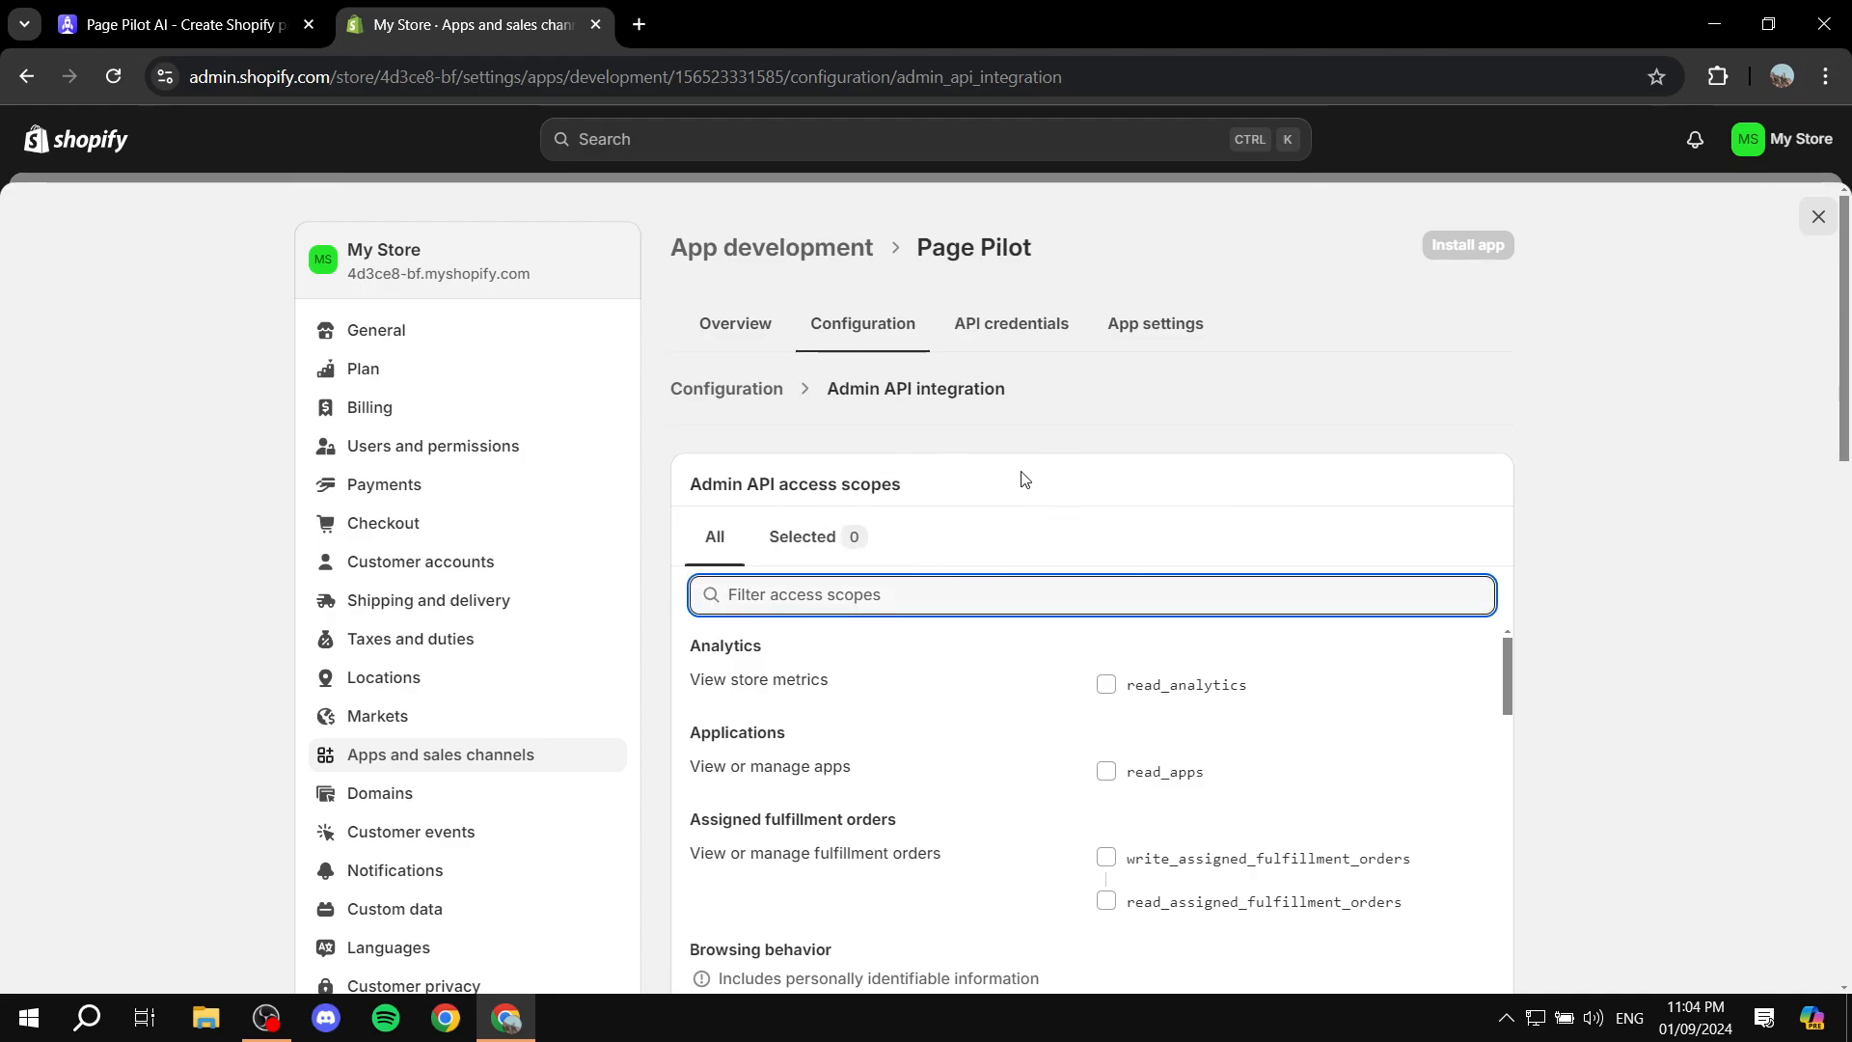
pyautogui.scroll(-1, 1025, 483)
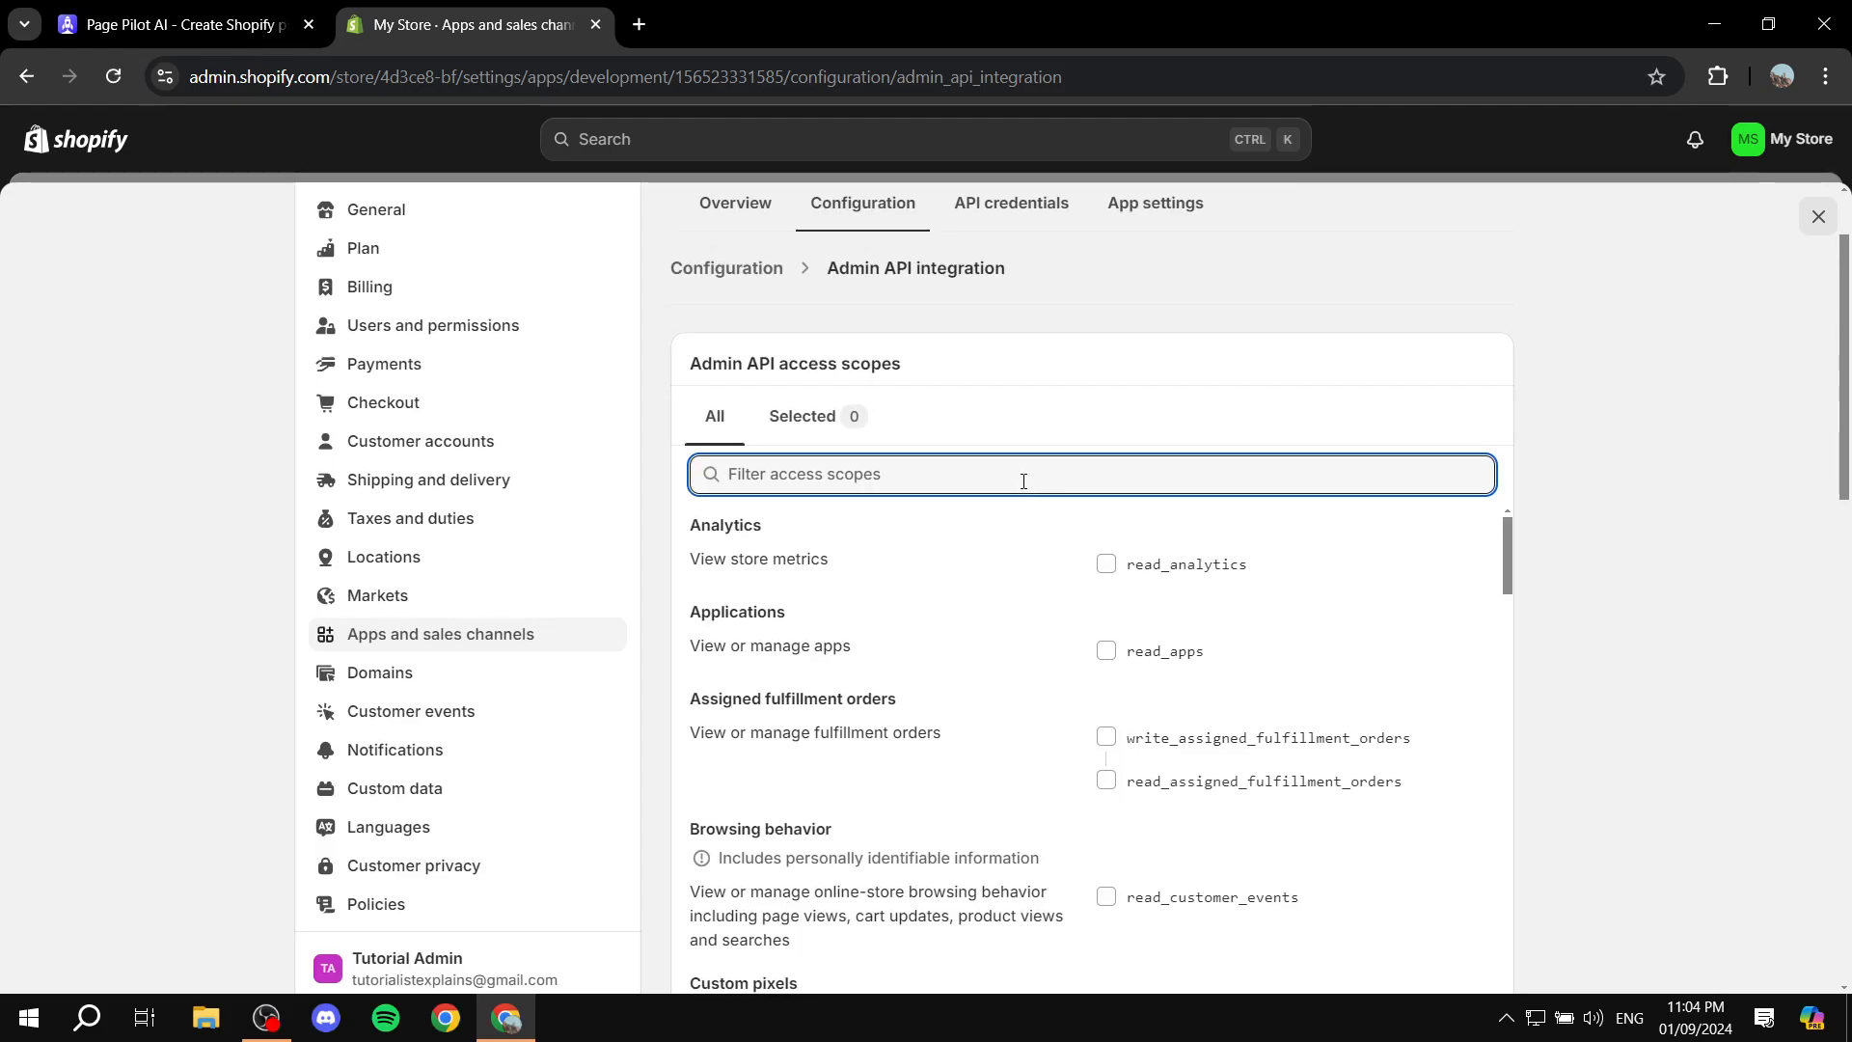
pyautogui.write('W')
pyautogui.press('Tab')
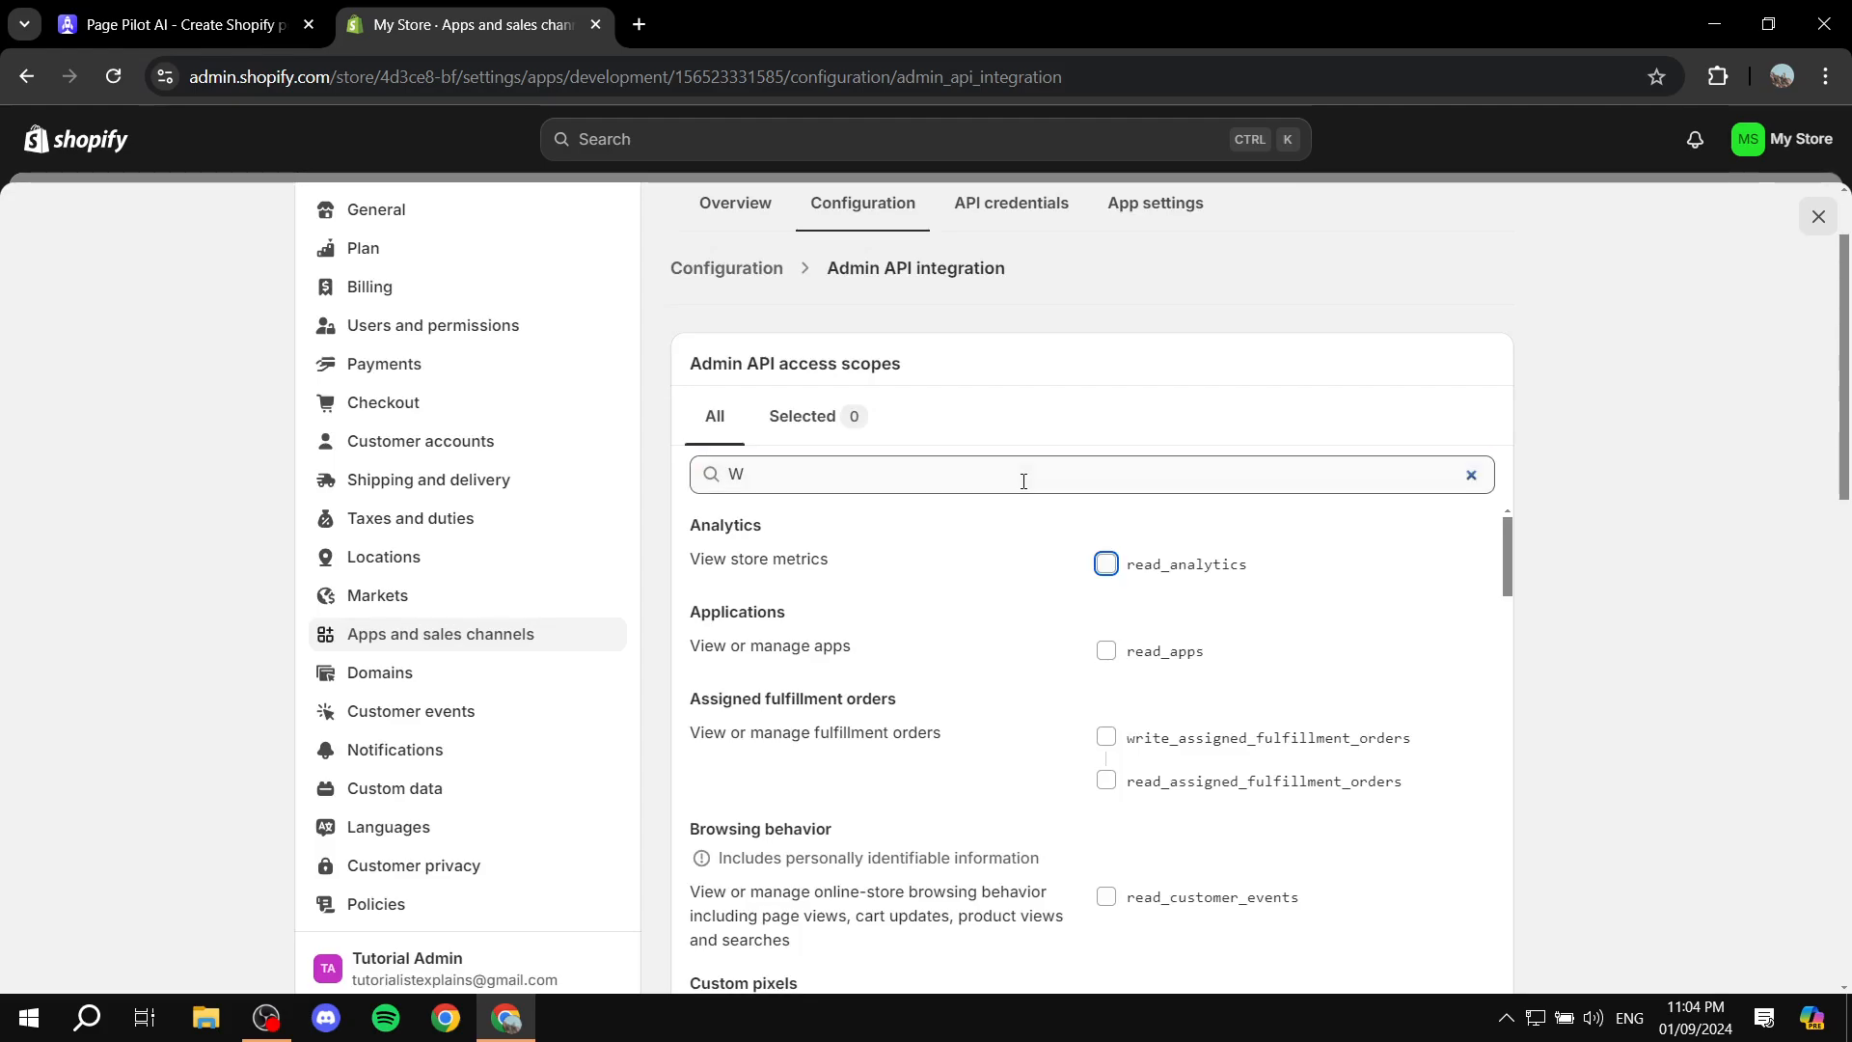
pyautogui.click(1024, 482)
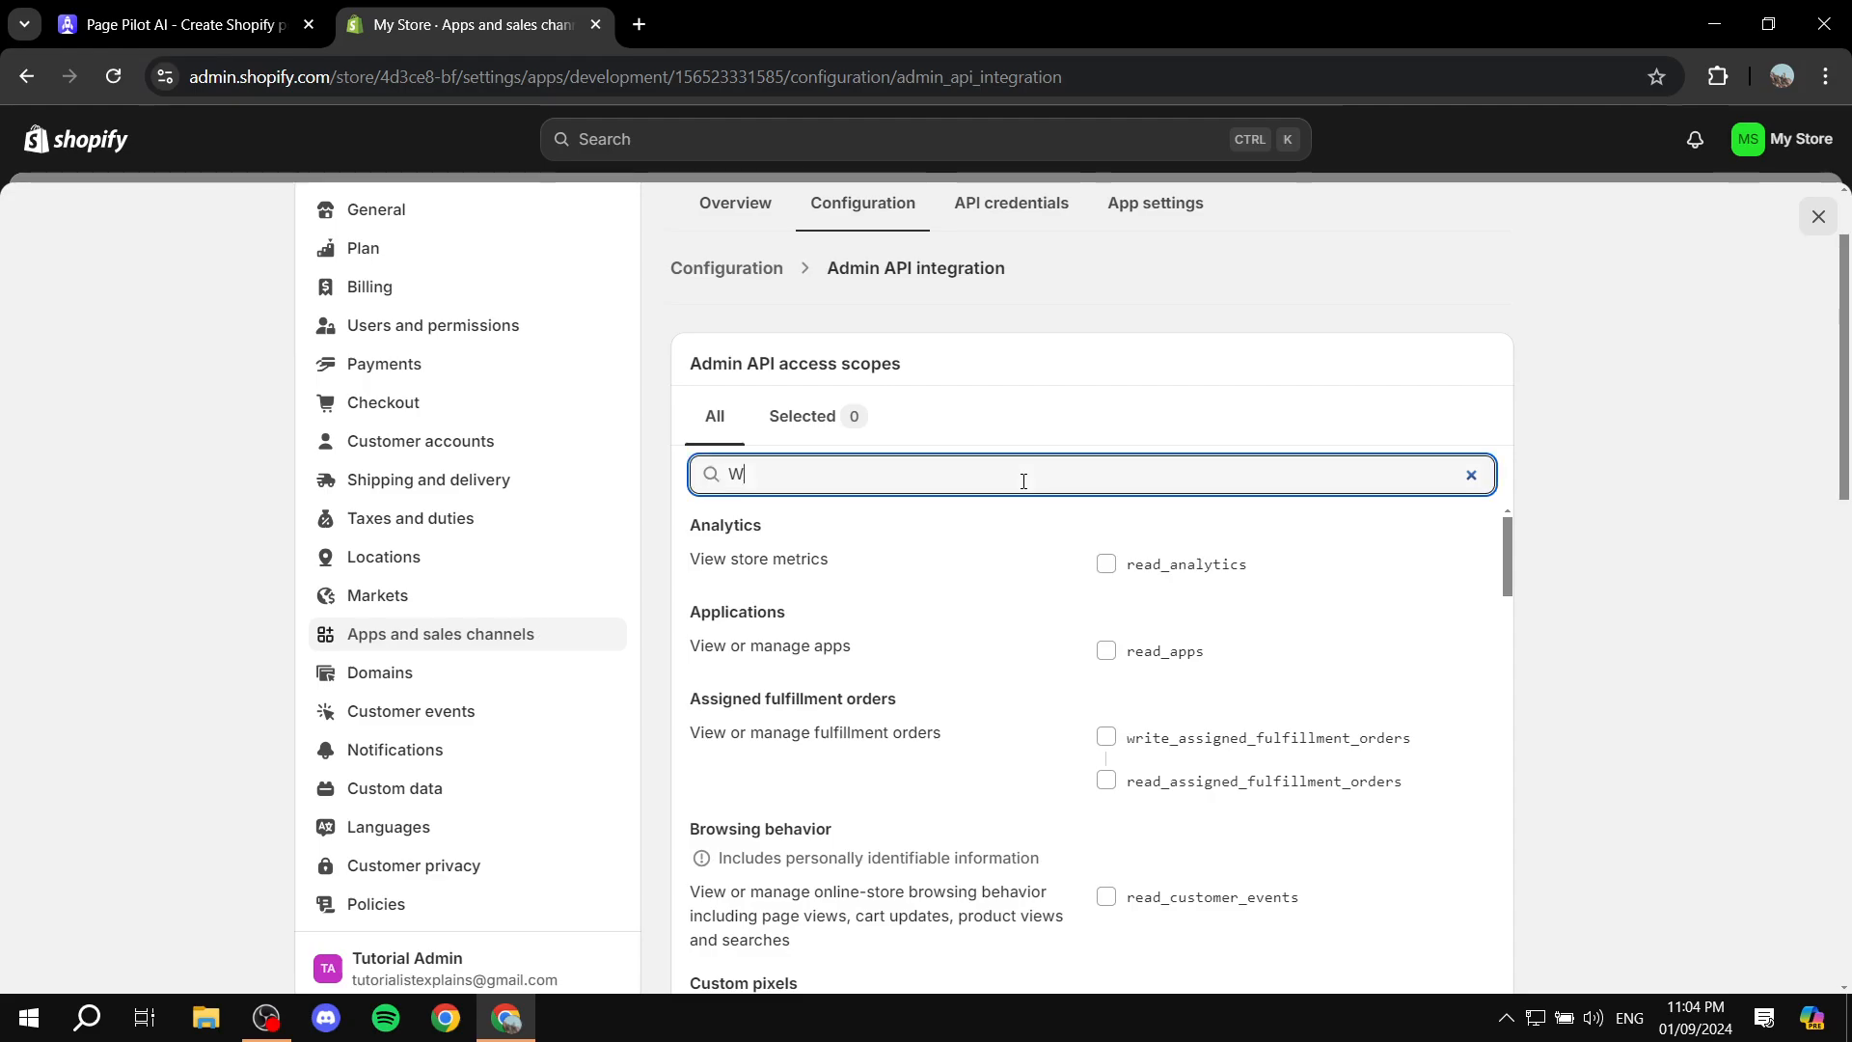
pyautogui.write('rite')
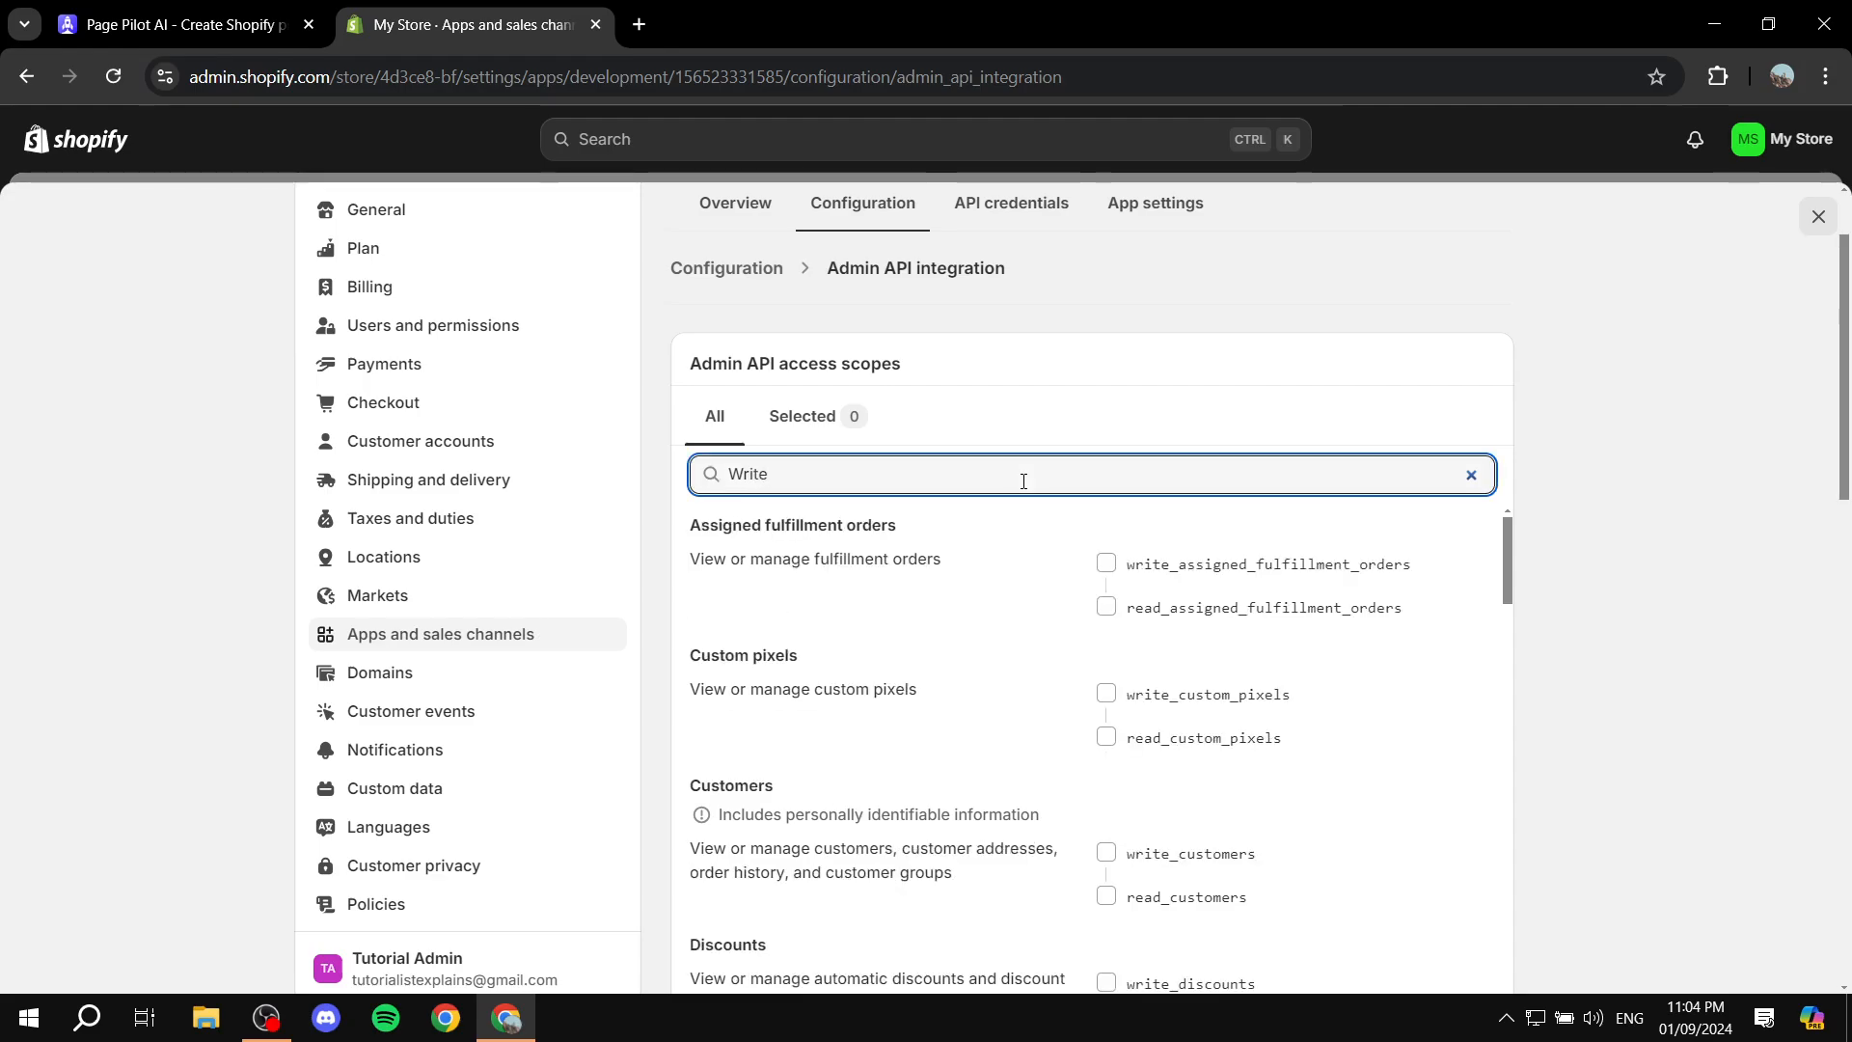
pyautogui.write('_products')
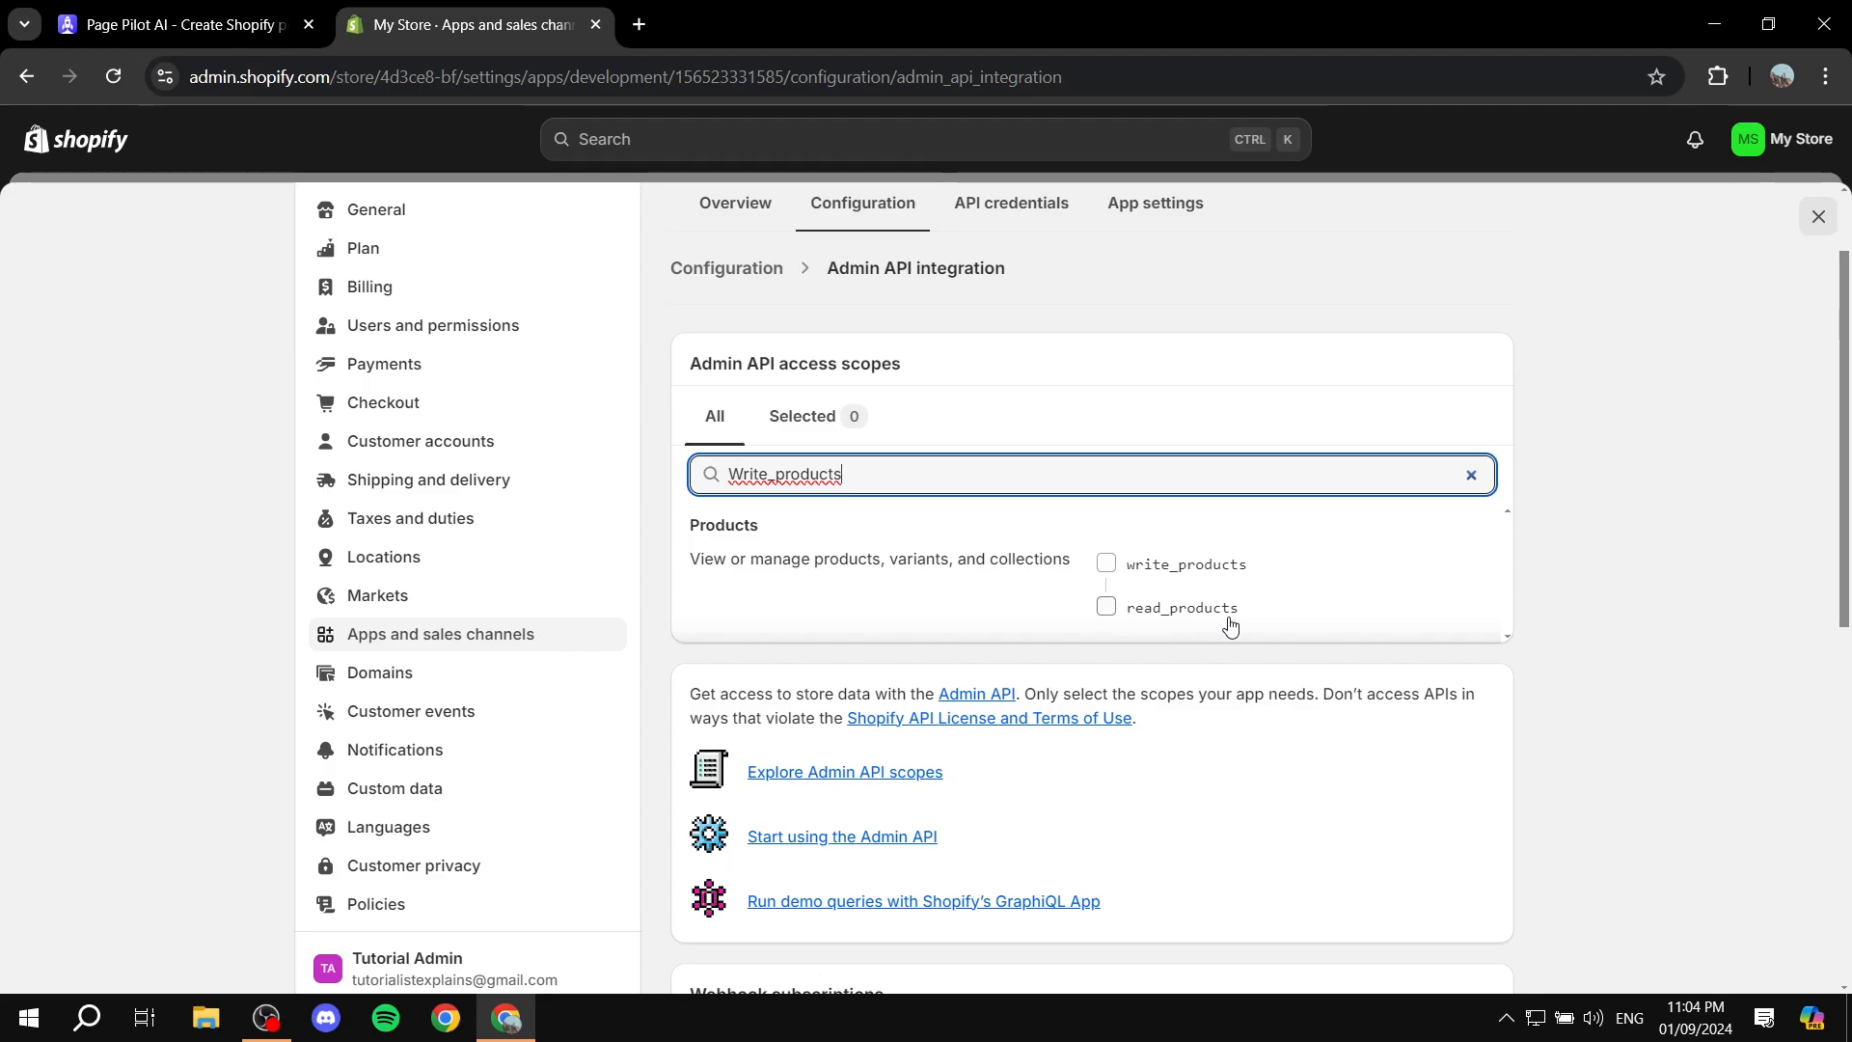
pyautogui.click(1107, 563)
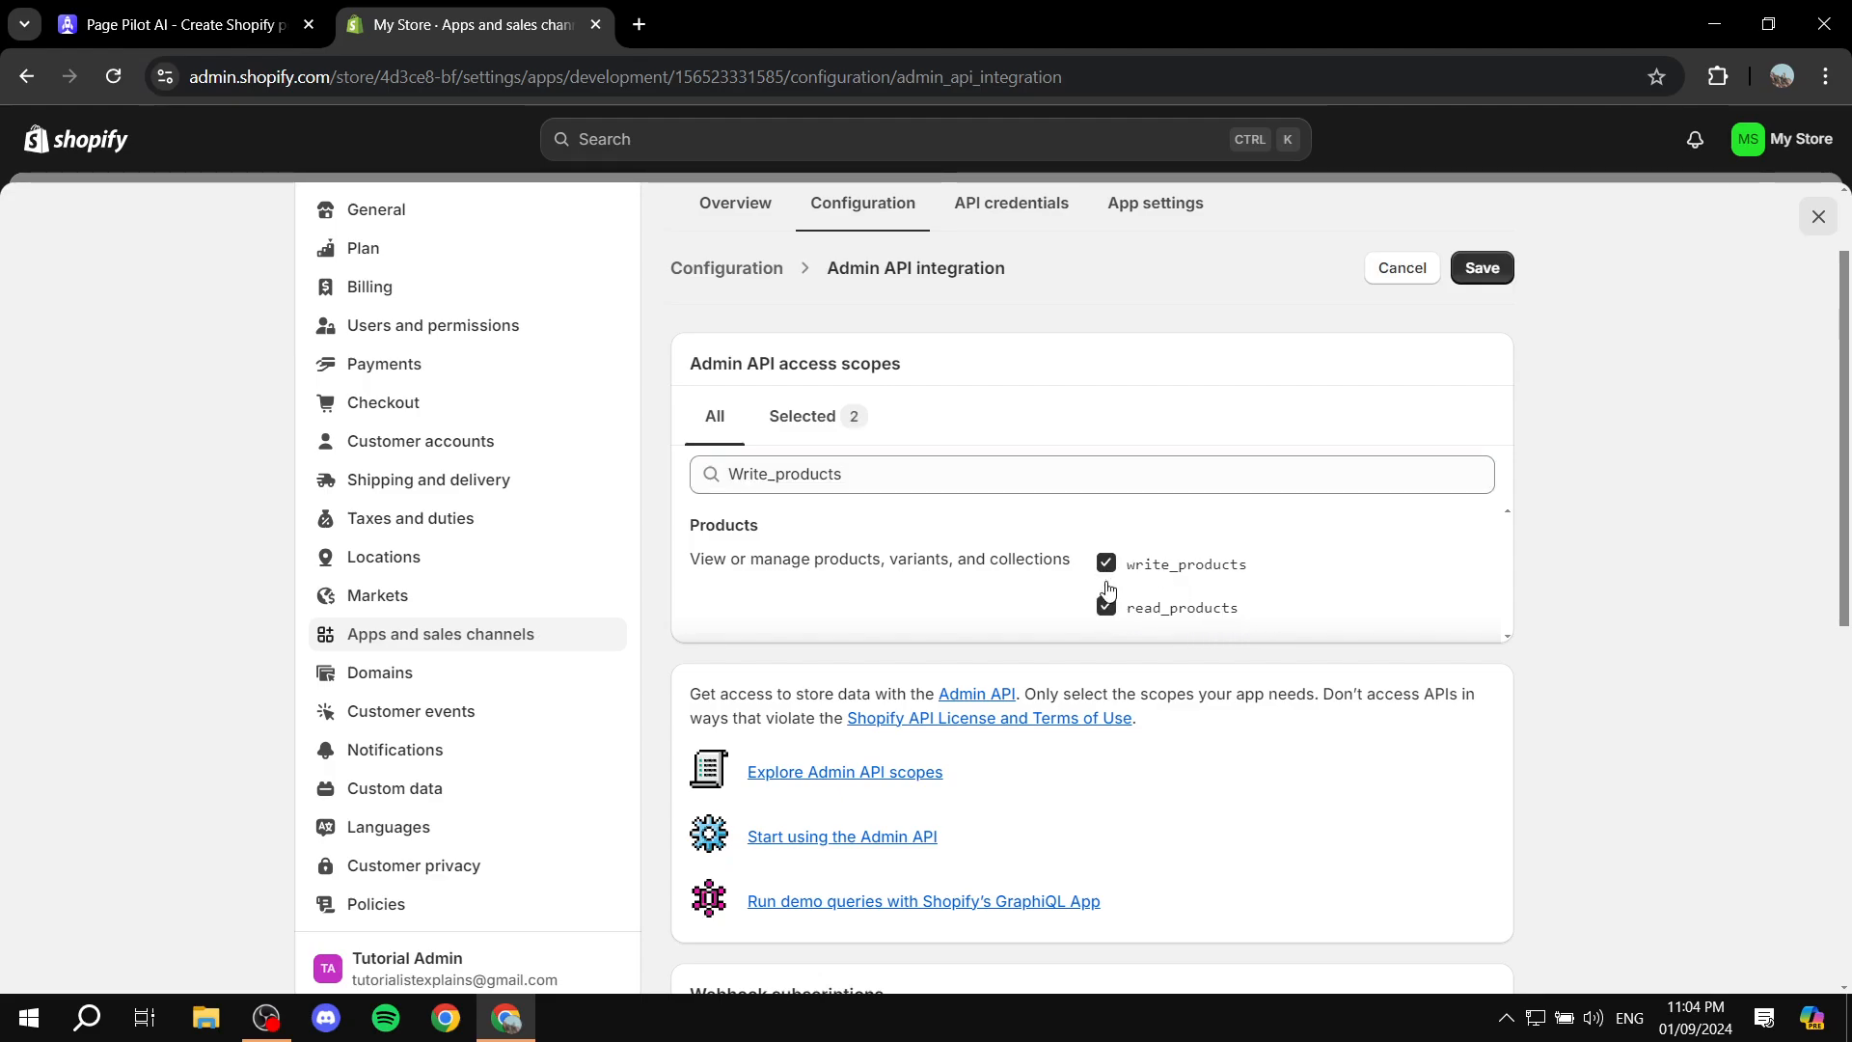
# - Filter the access scopes for Write_themes and enable write_themes together with read_themes
pyautogui.click(942, 473)
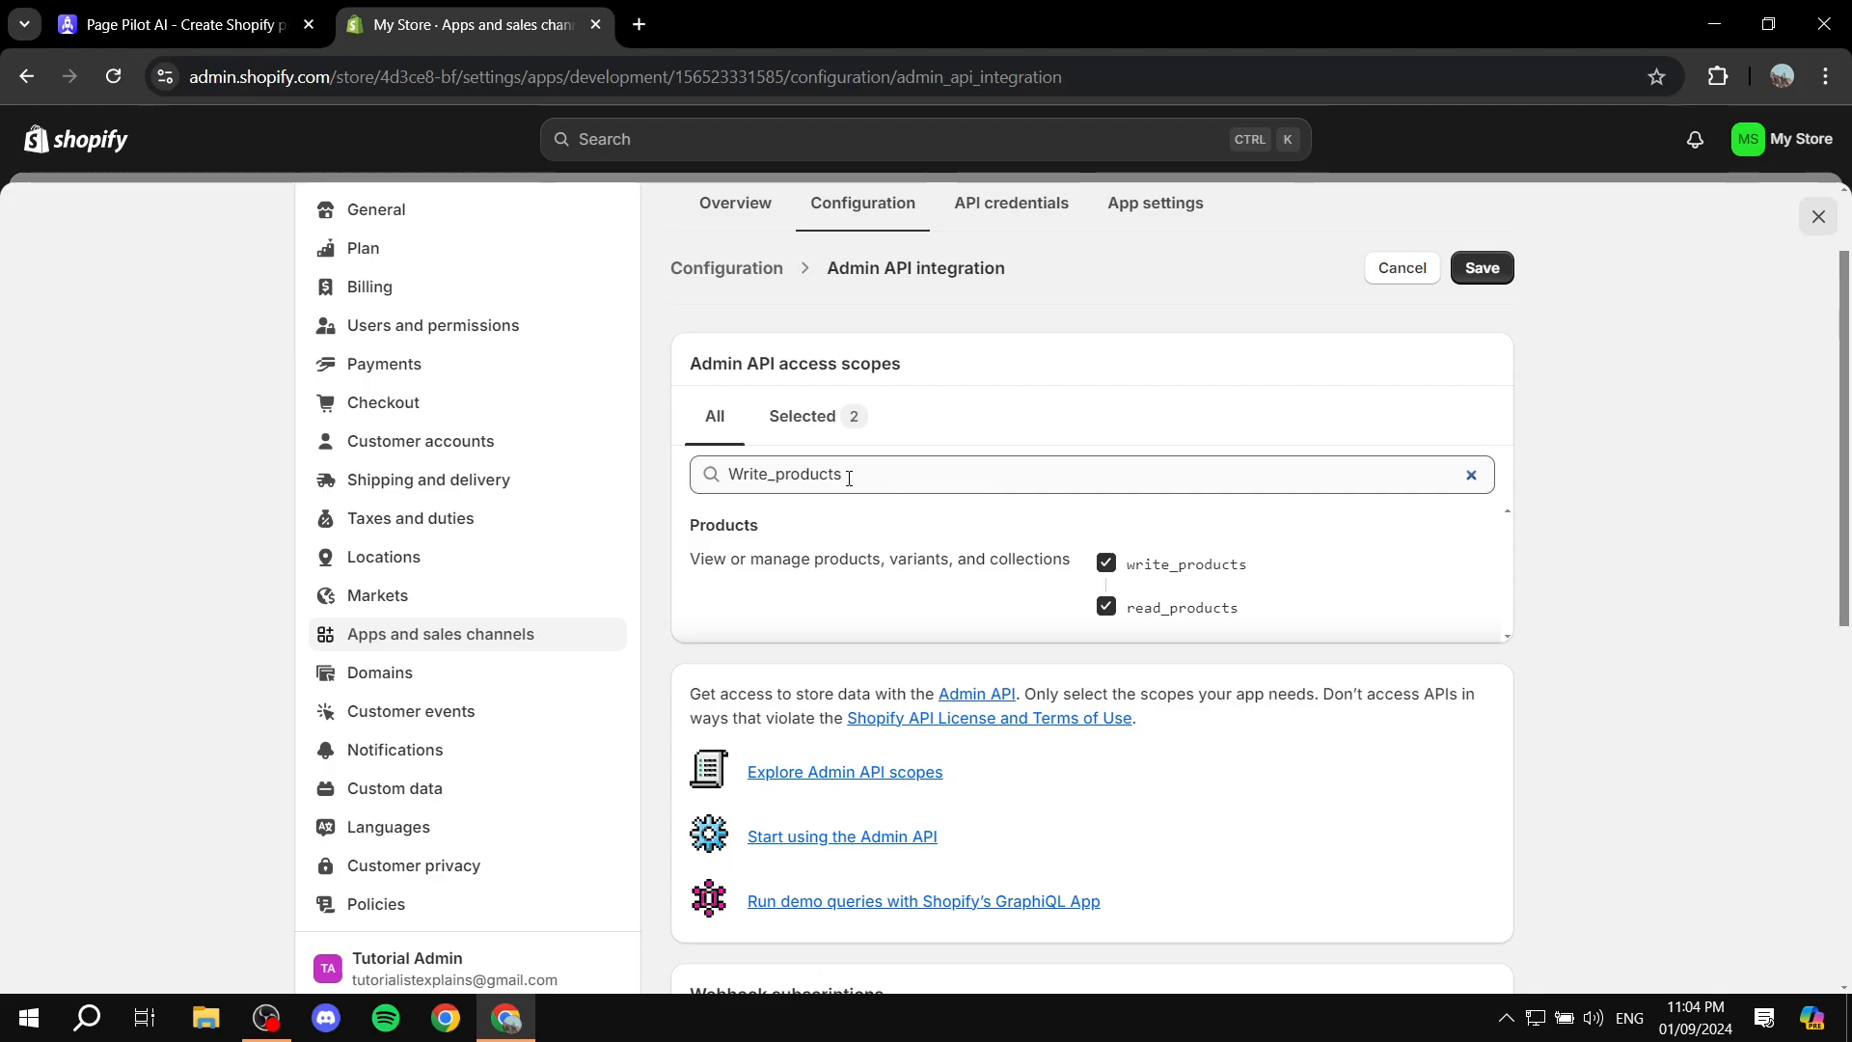
pyautogui.moveTo(849, 479); pyautogui.dragTo(777, 476)
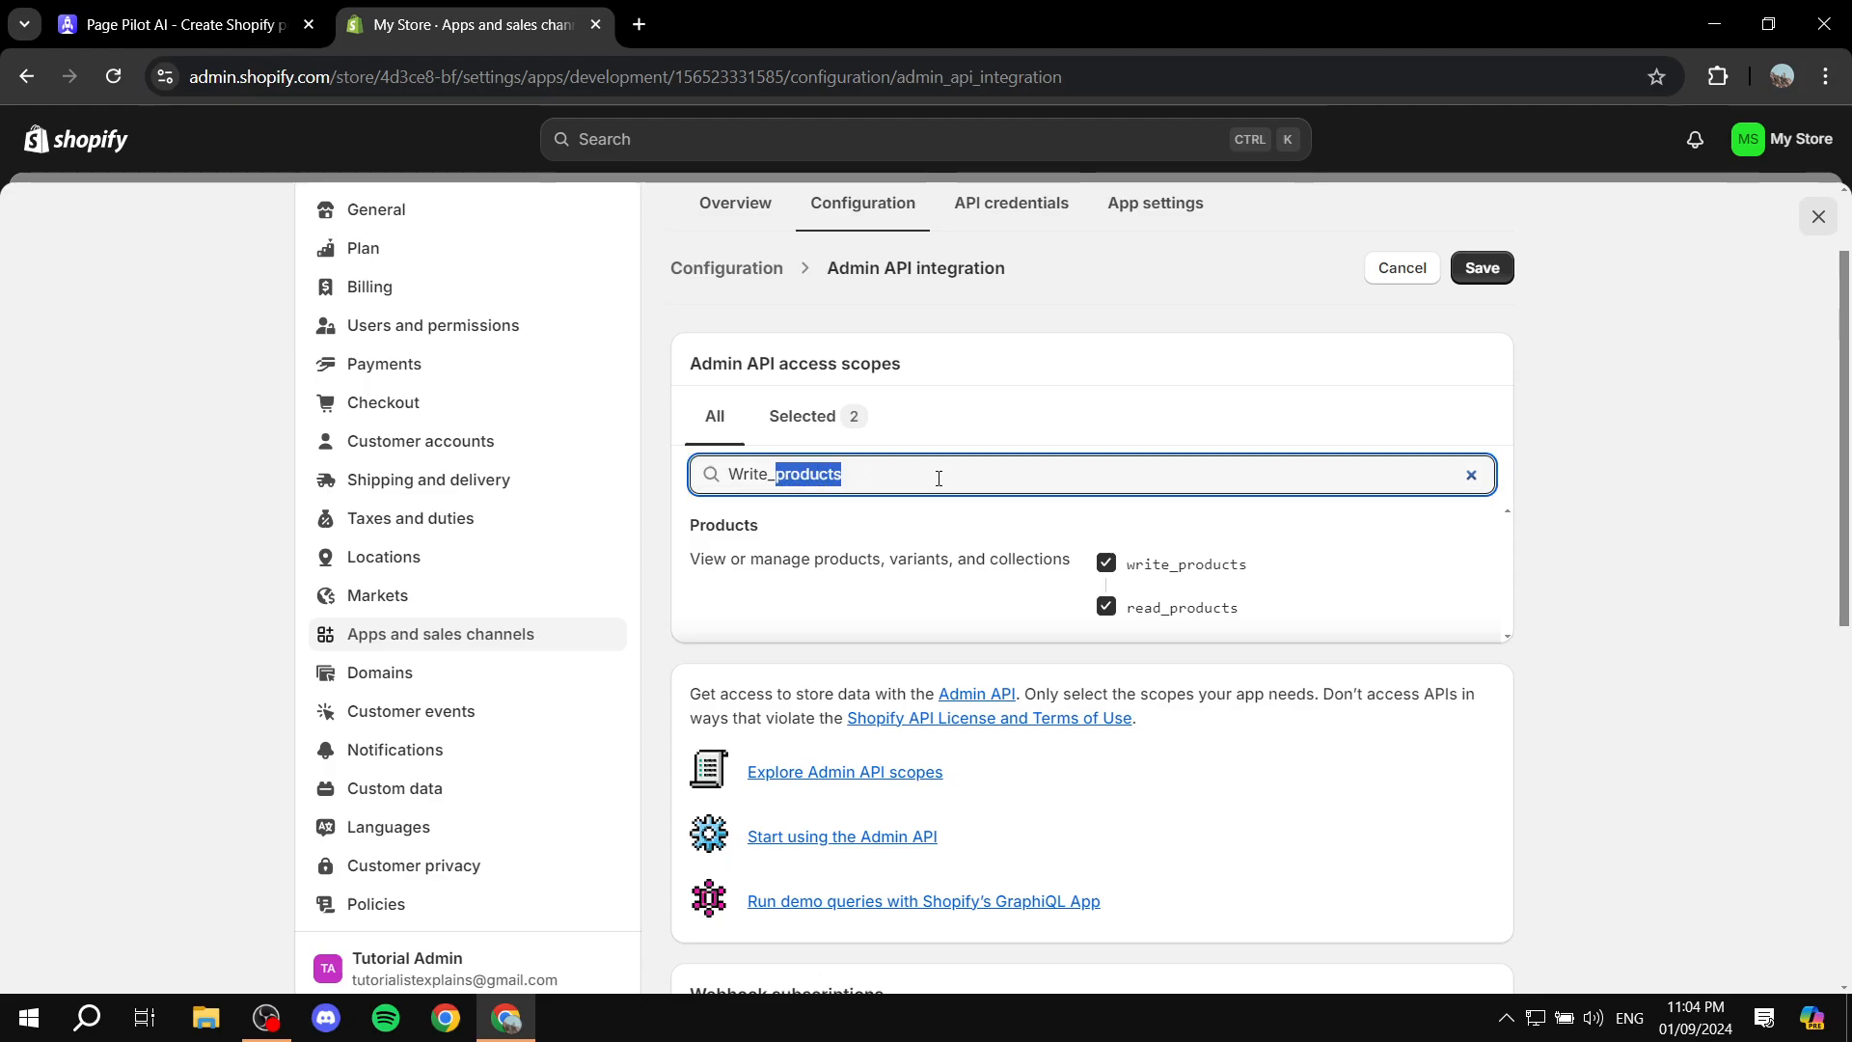
pyautogui.write('th')
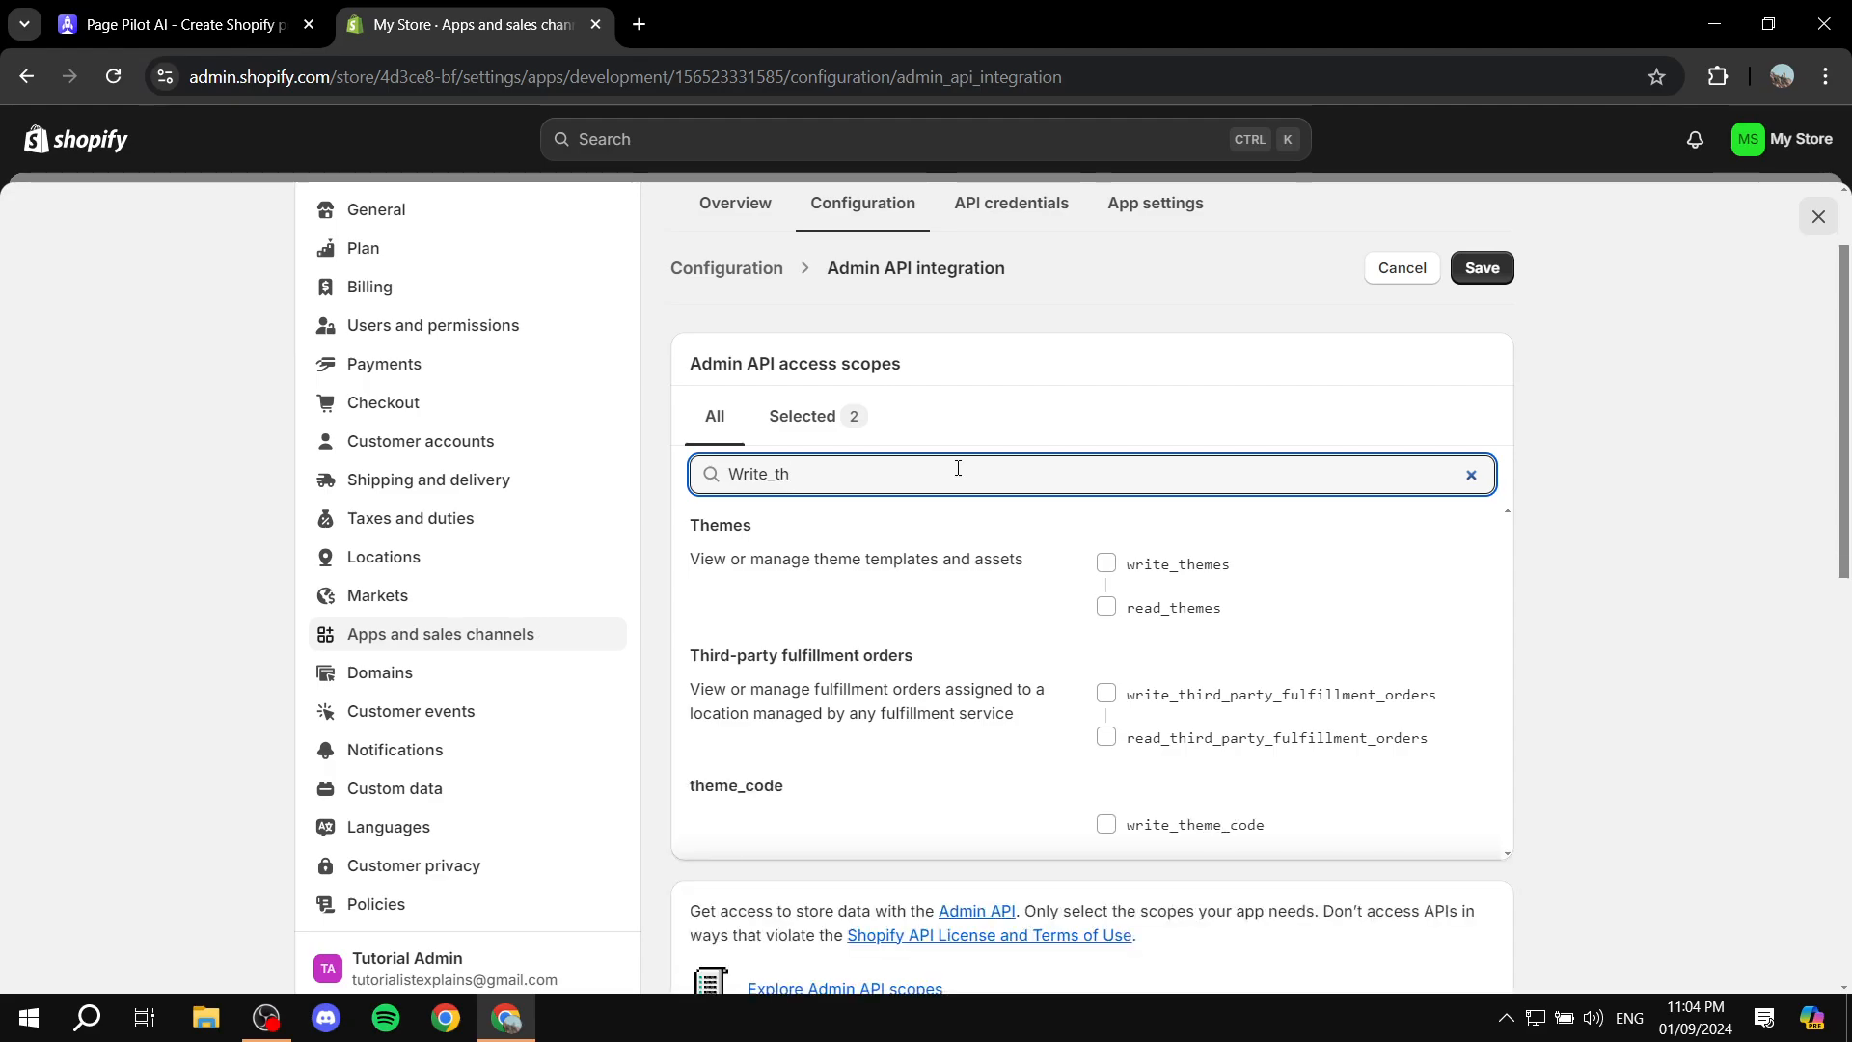
pyautogui.write('emes')
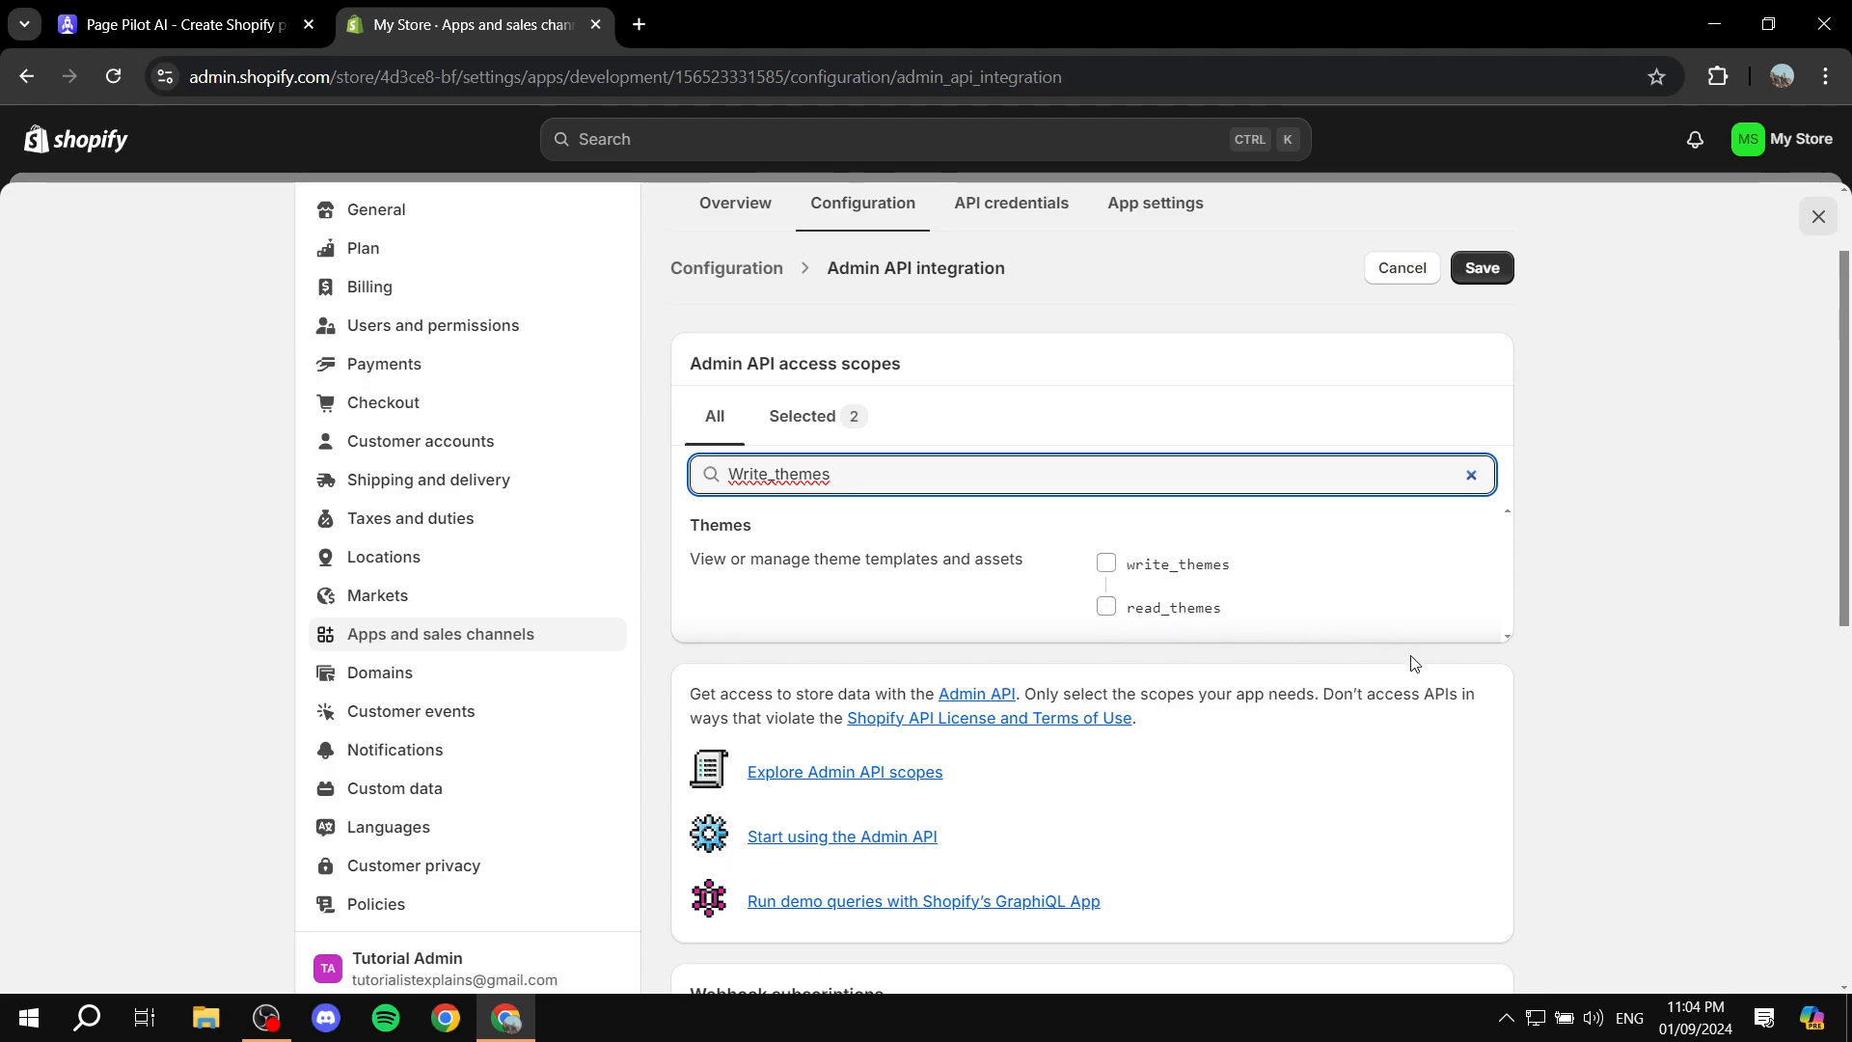
pyautogui.click(1108, 561)
# - Review the selected access scopes, save the configuration, and install the Page Pilot app on the store
pyautogui.click(1351, 476)
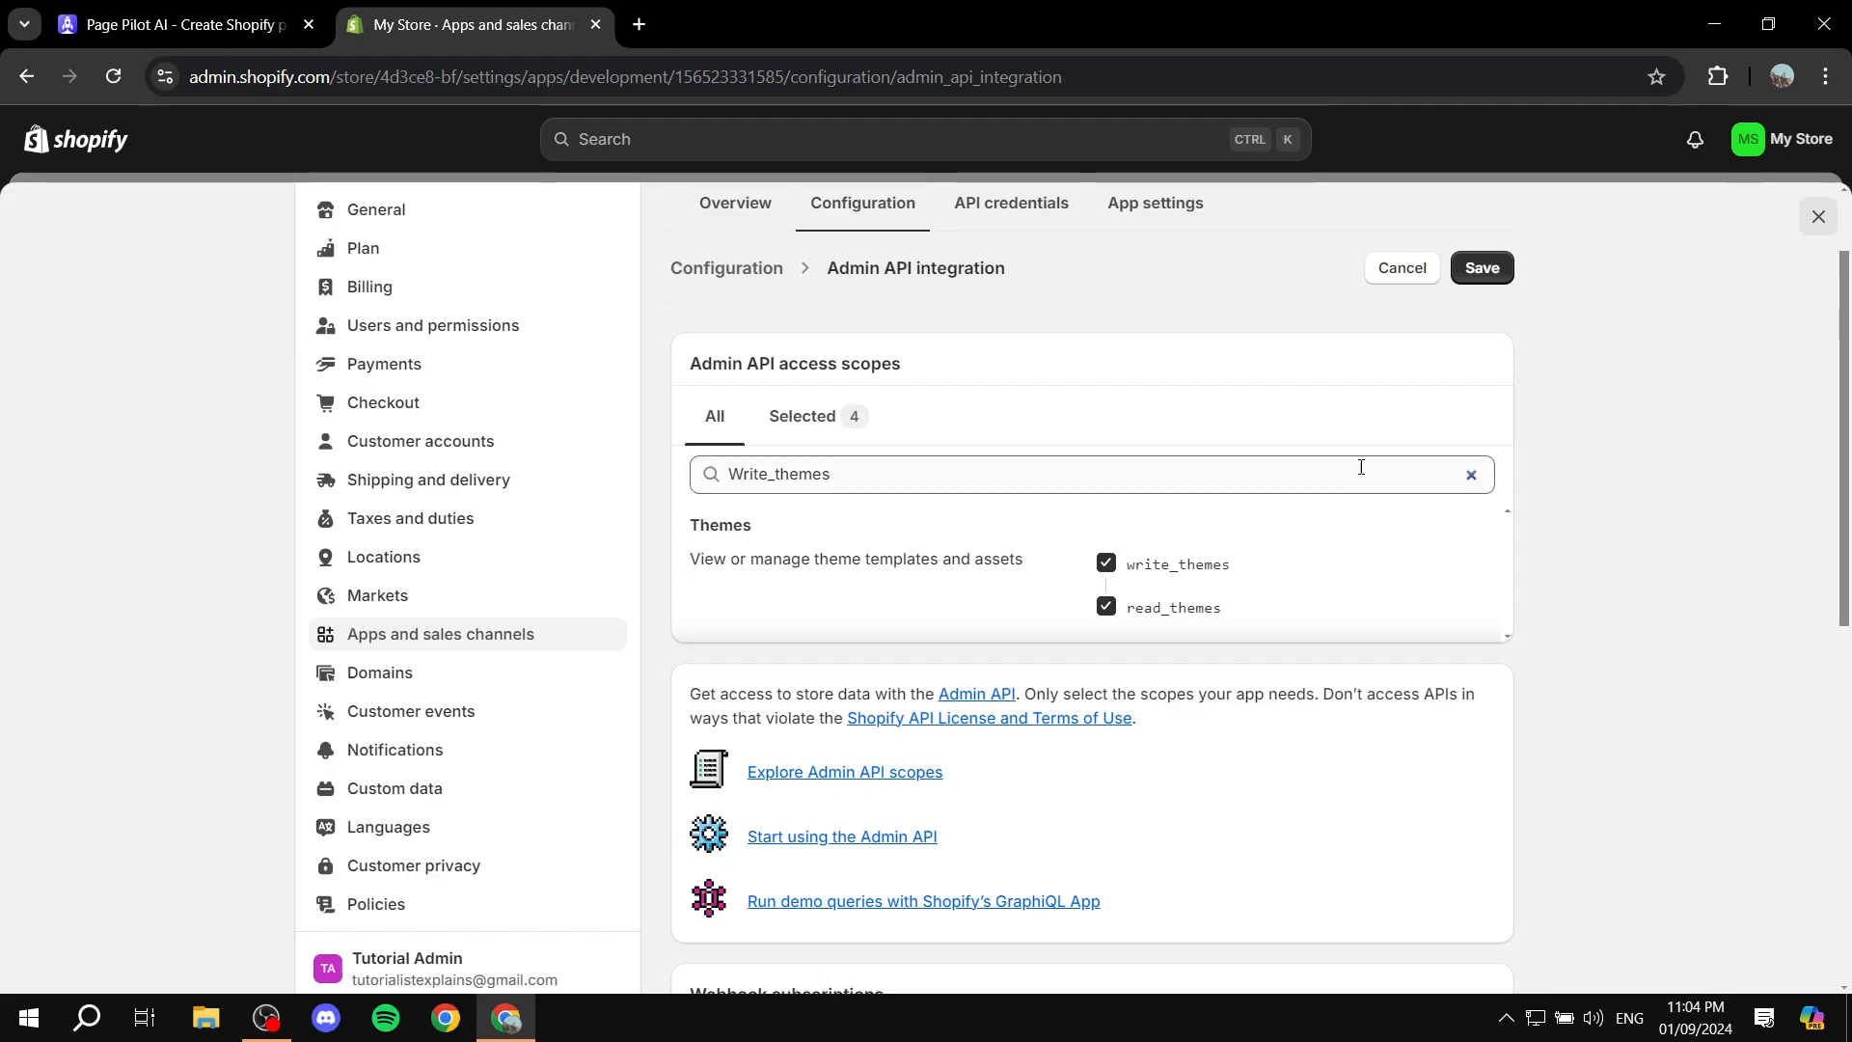
pyautogui.click(1473, 476)
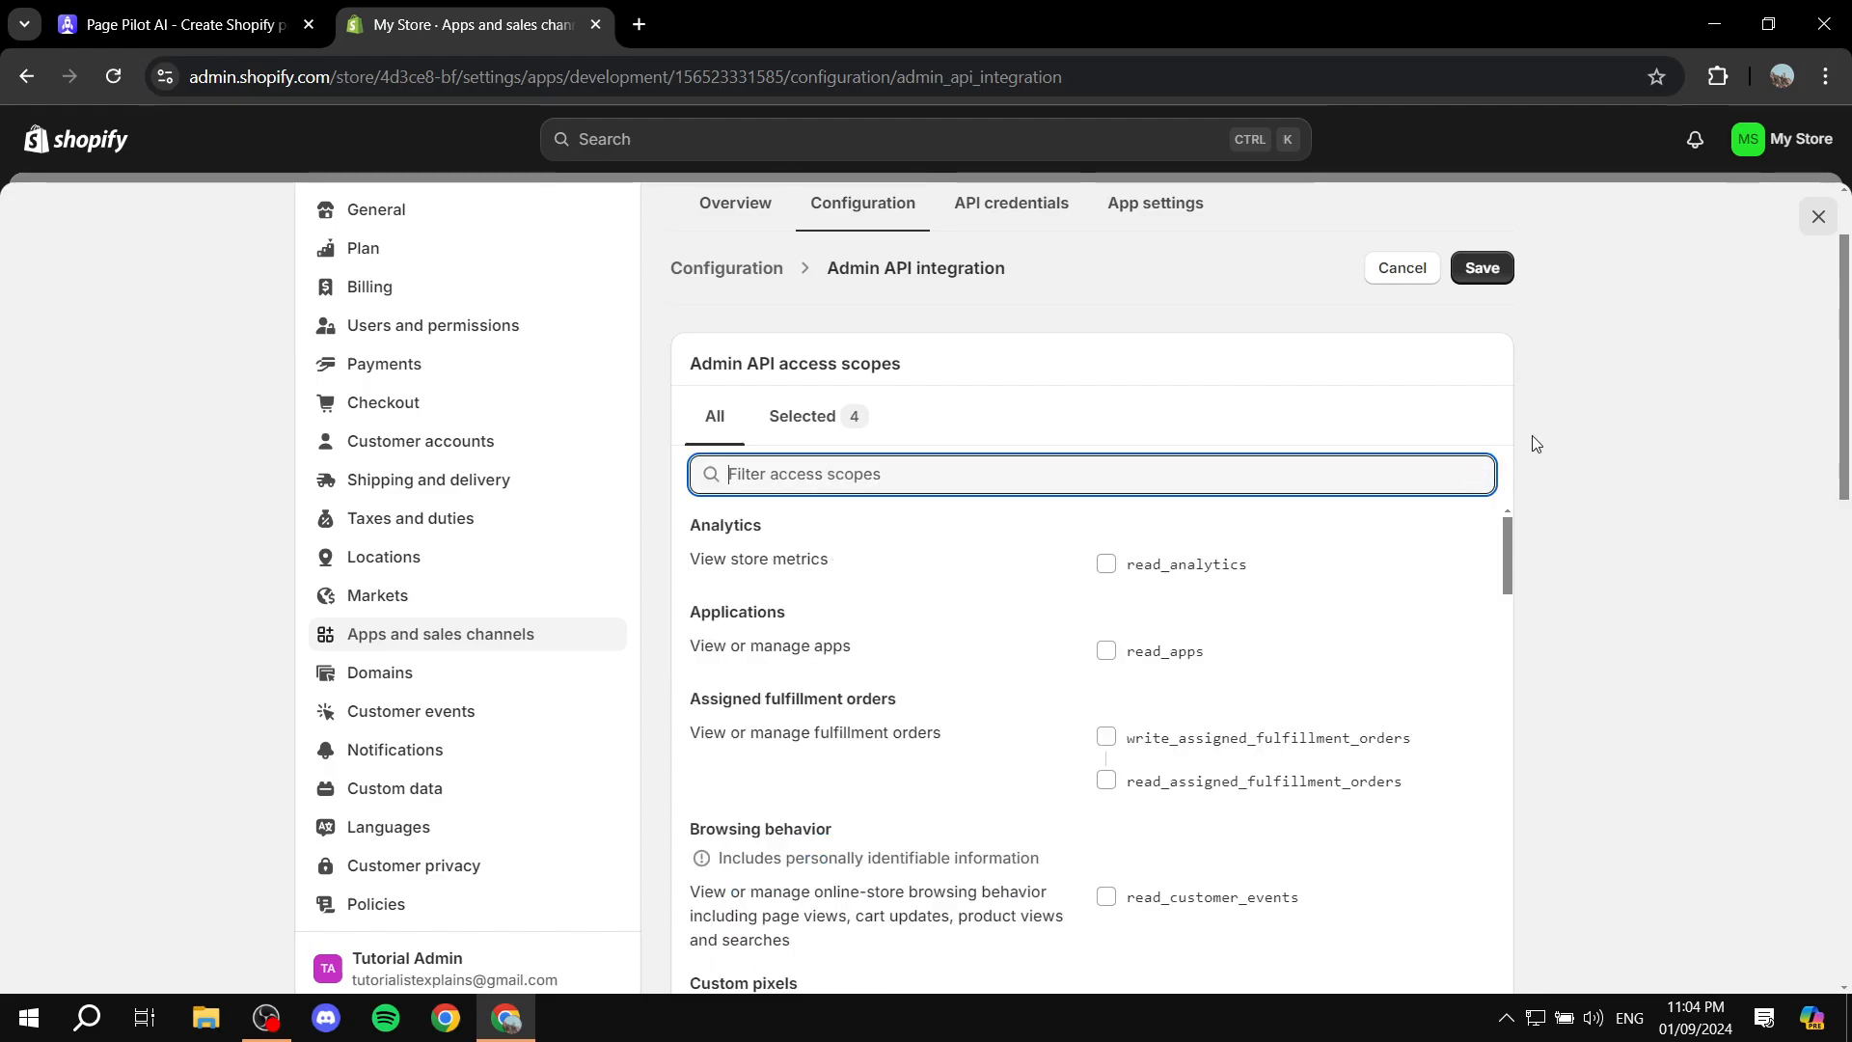
pyautogui.click(803, 416)
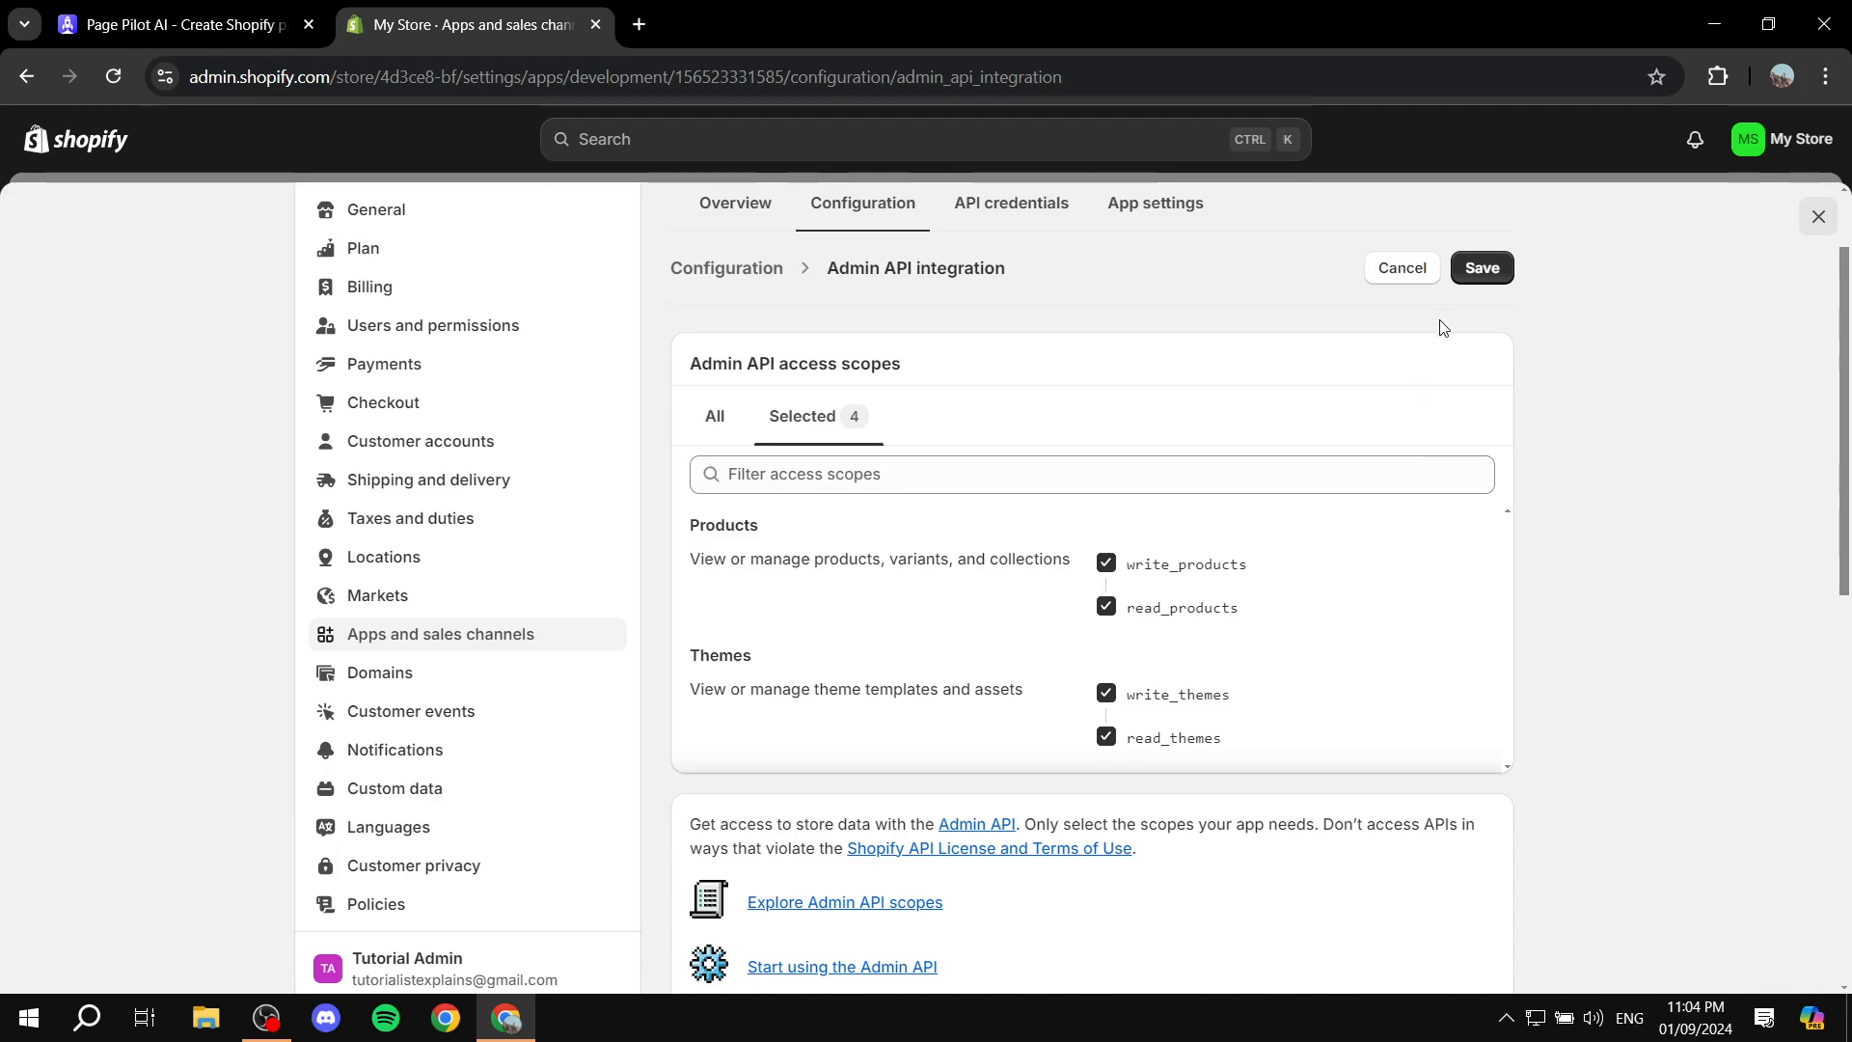
pyautogui.click(1483, 268)
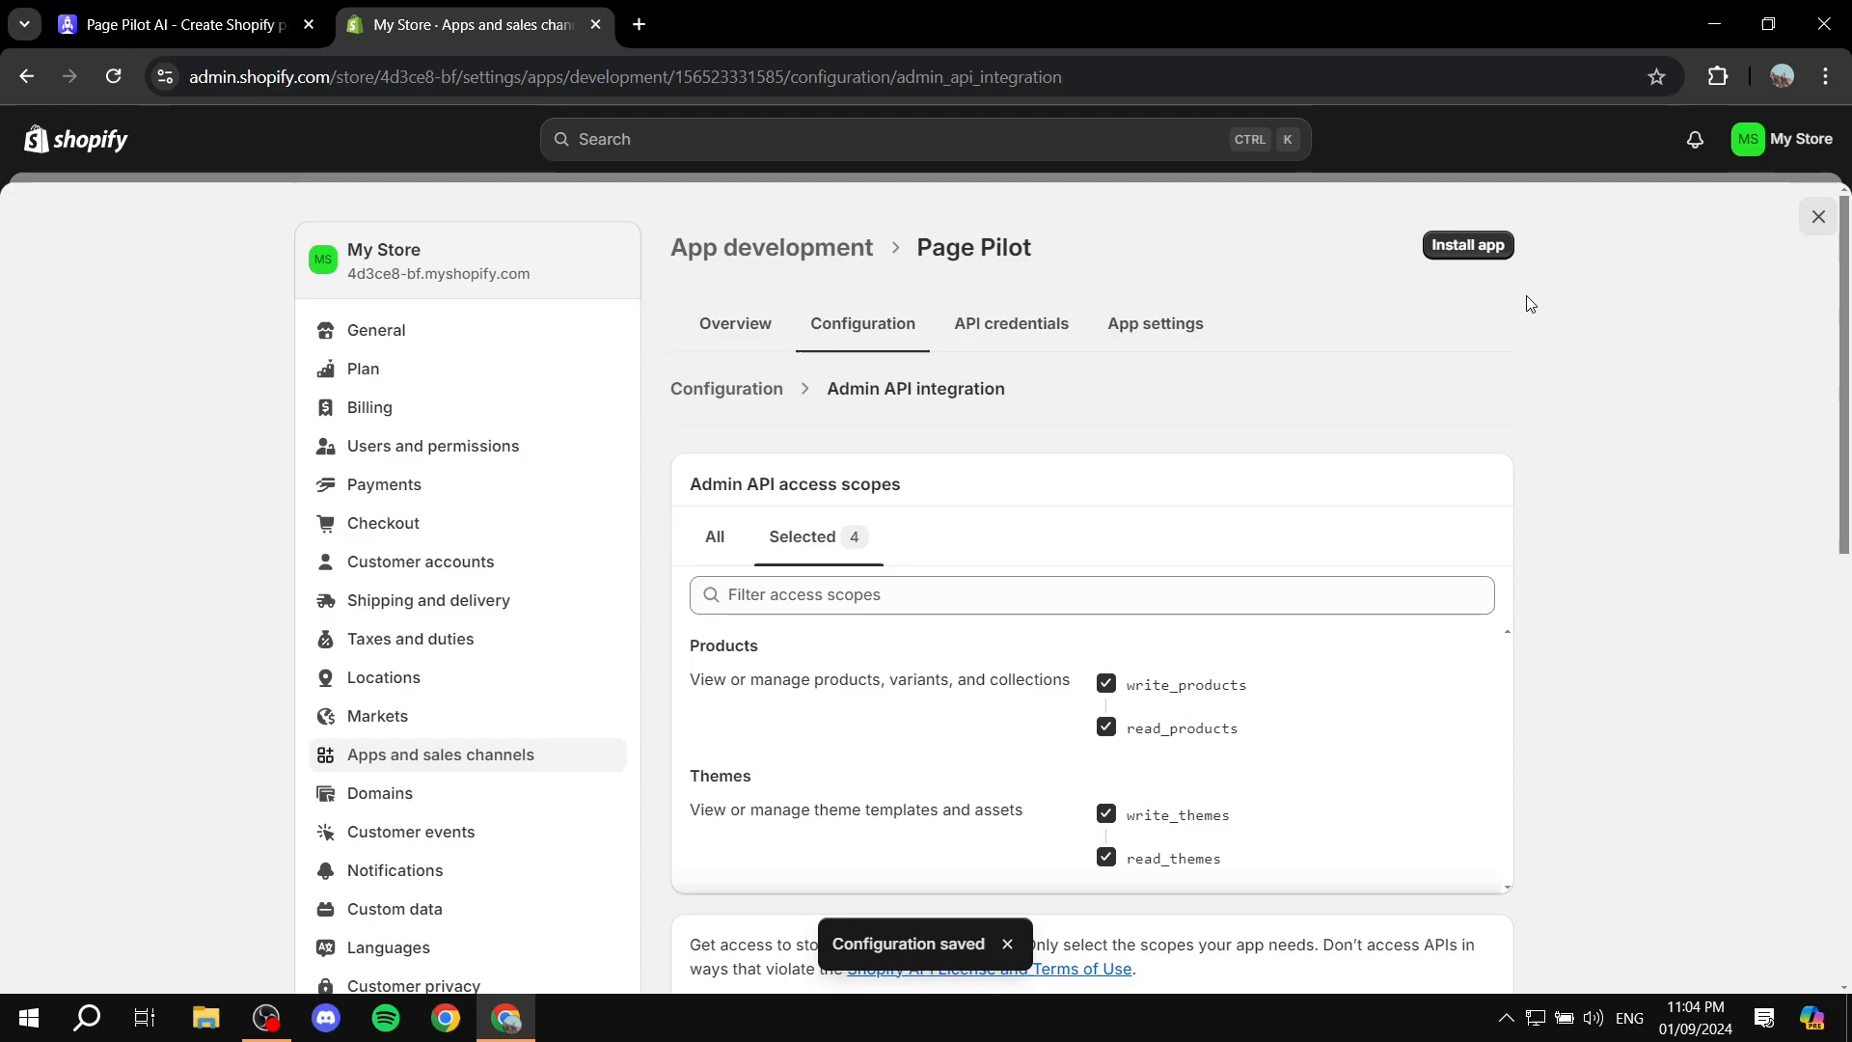
pyautogui.click(1485, 246)
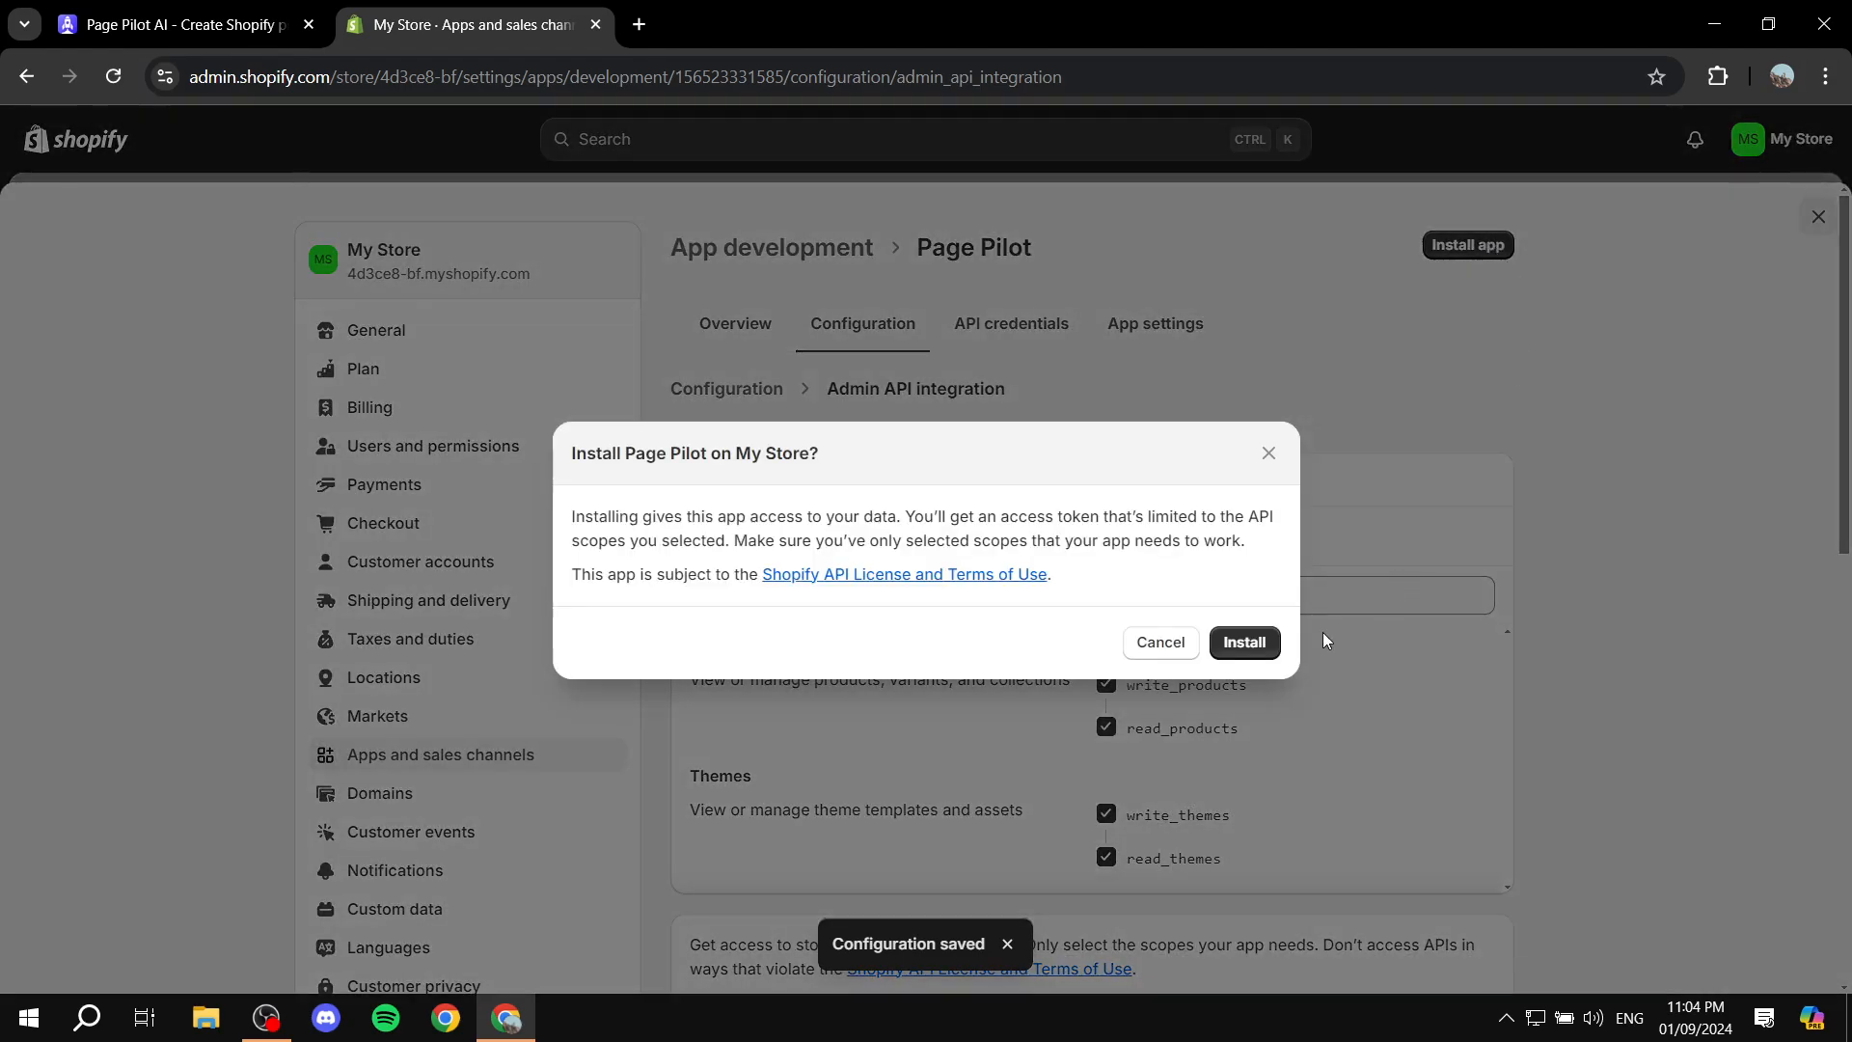
pyautogui.click(1241, 648)
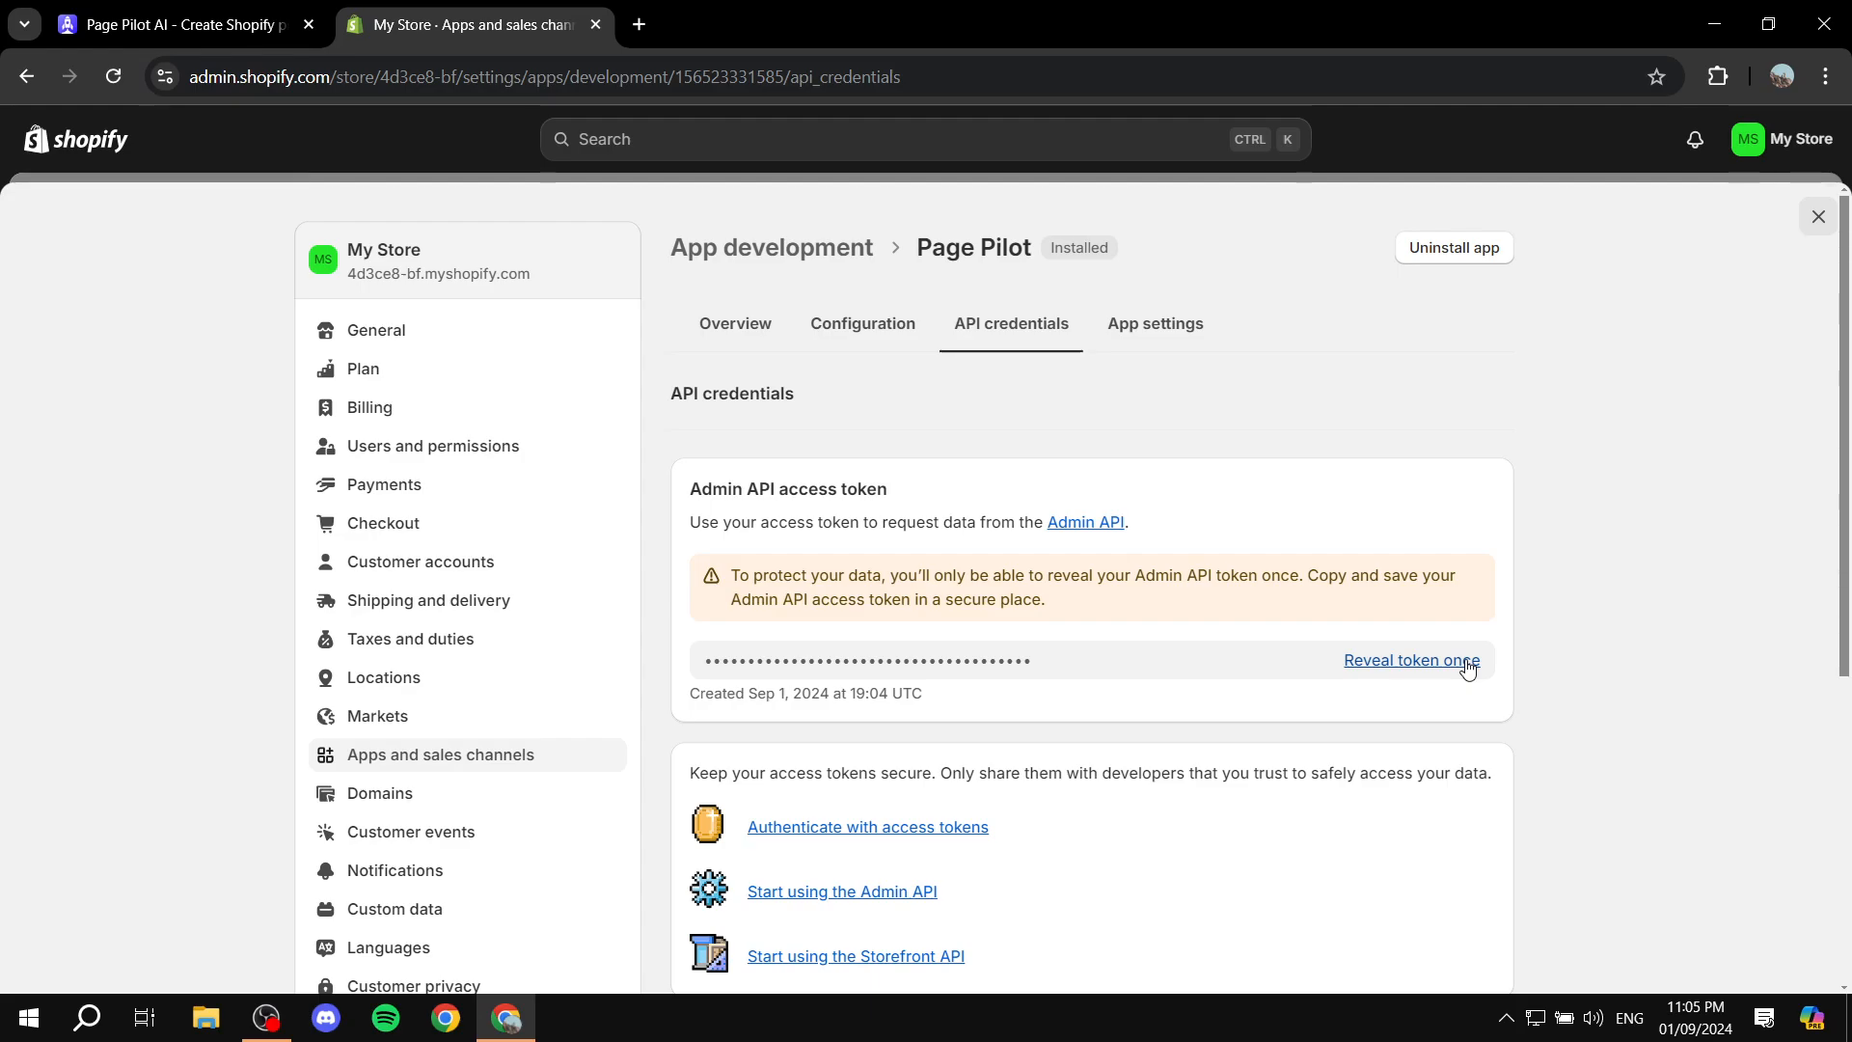
# - Select the masked Admin API access token and switch back to PagePilot's Shopify Key field
pyautogui.moveTo(1035, 660); pyautogui.dragTo(649, 686)
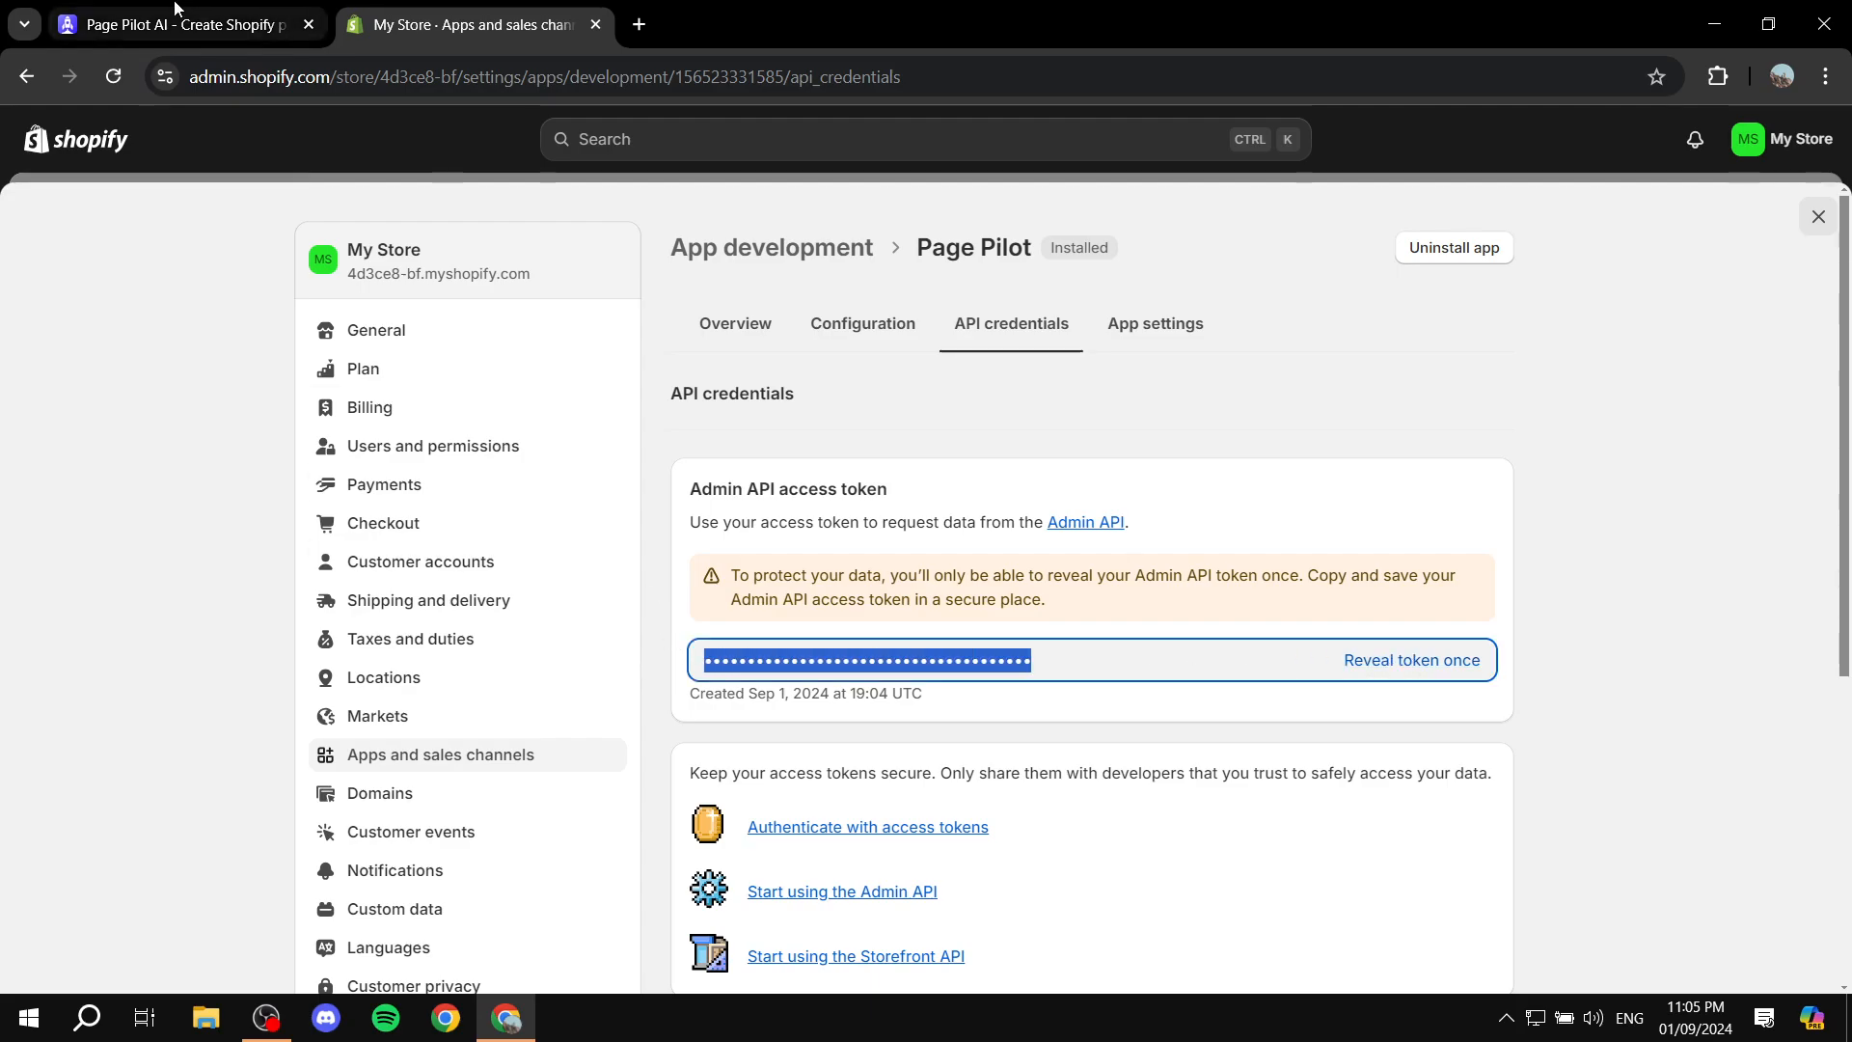
pyautogui.click(175, 10)
pyautogui.click(653, 675)
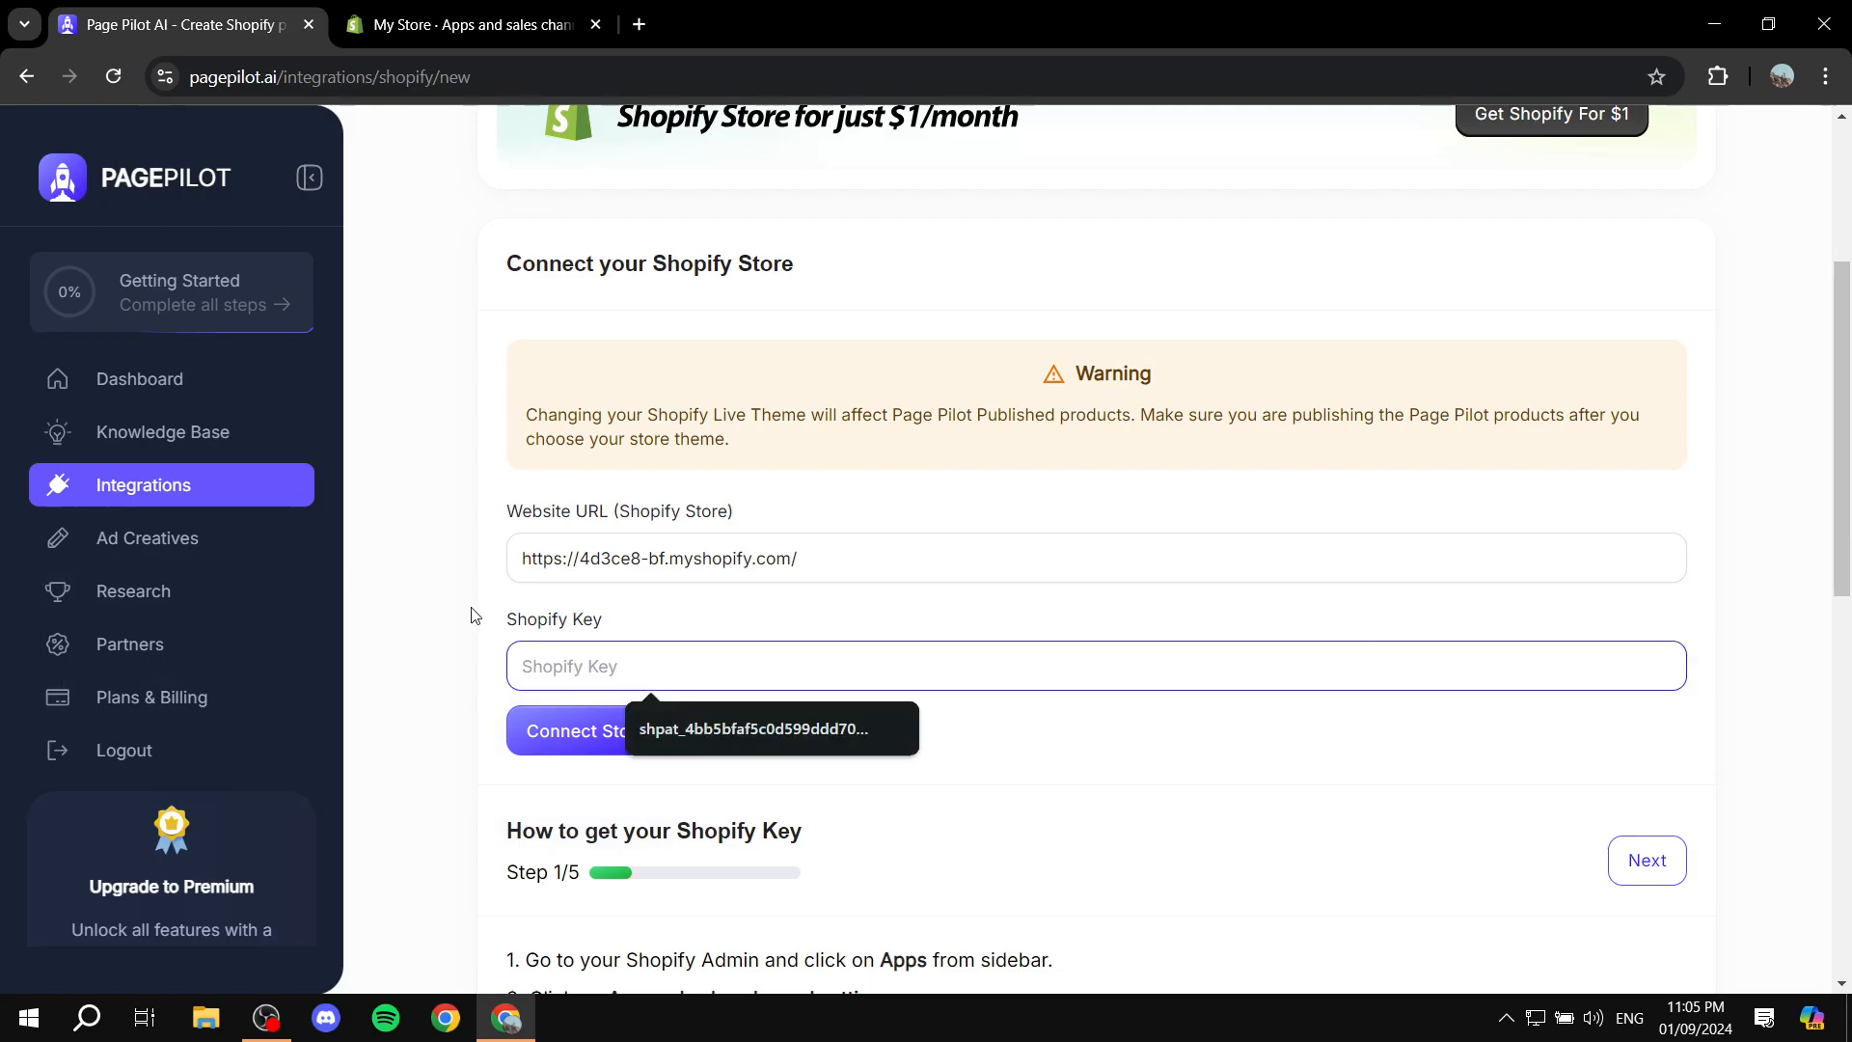
pyautogui.click(430, 636)
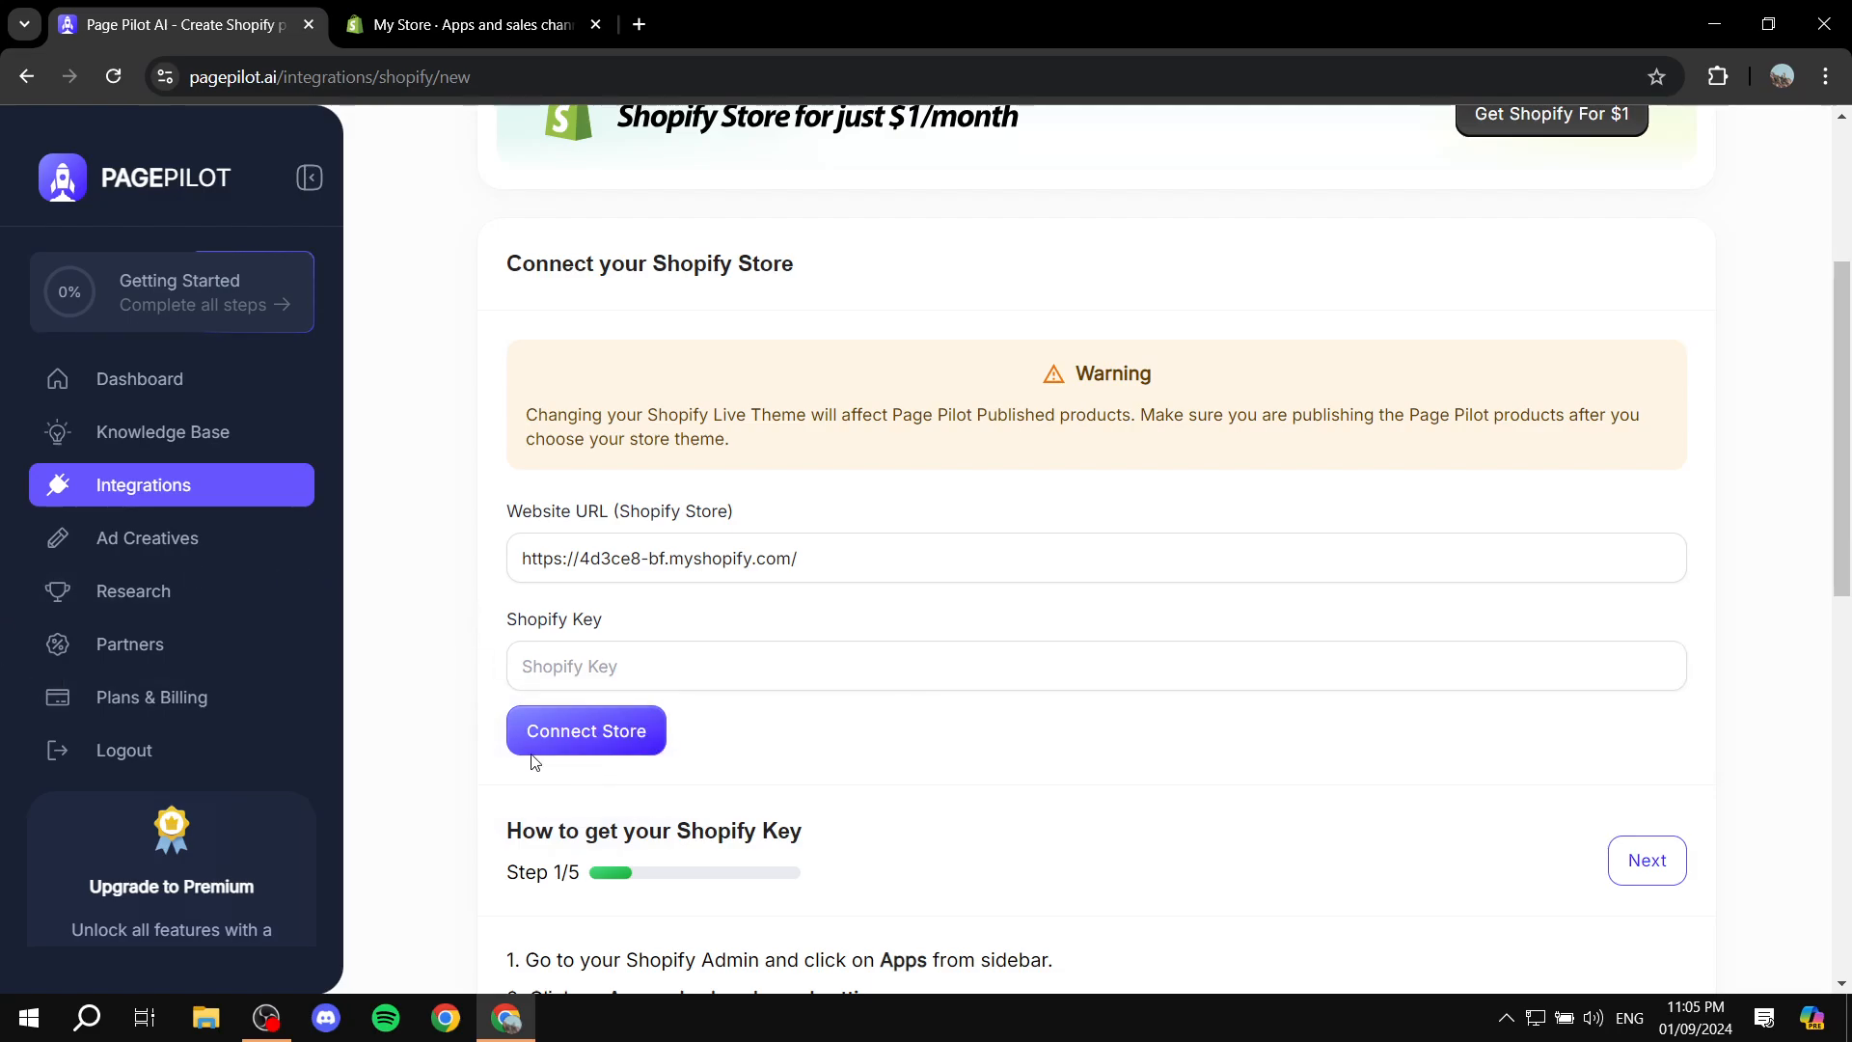